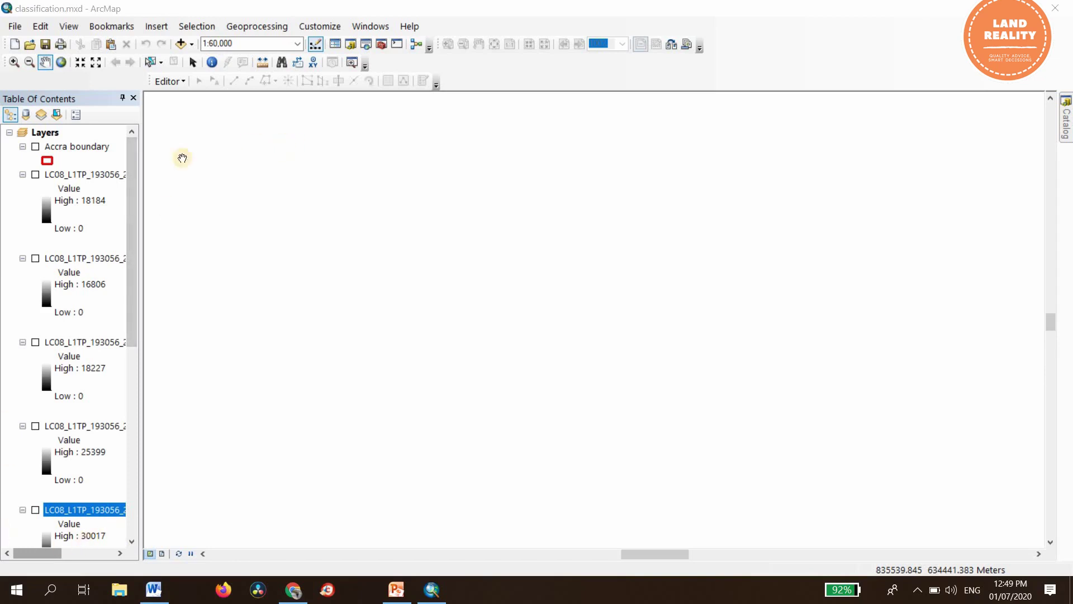
pyautogui.click(36, 174)
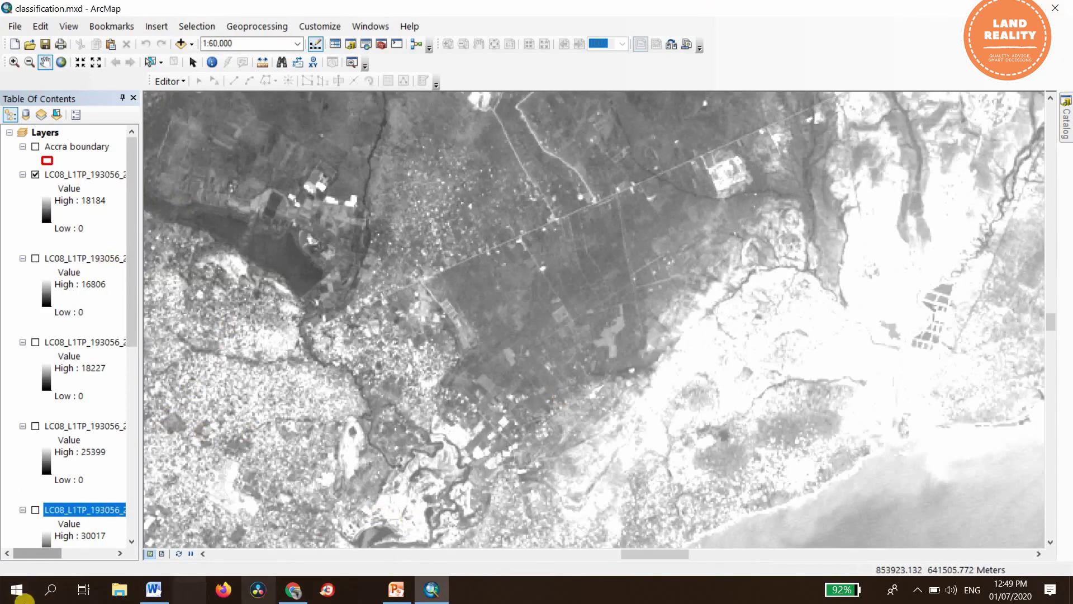
pyautogui.moveTo(58, 554); pyautogui.dragTo(92, 555)
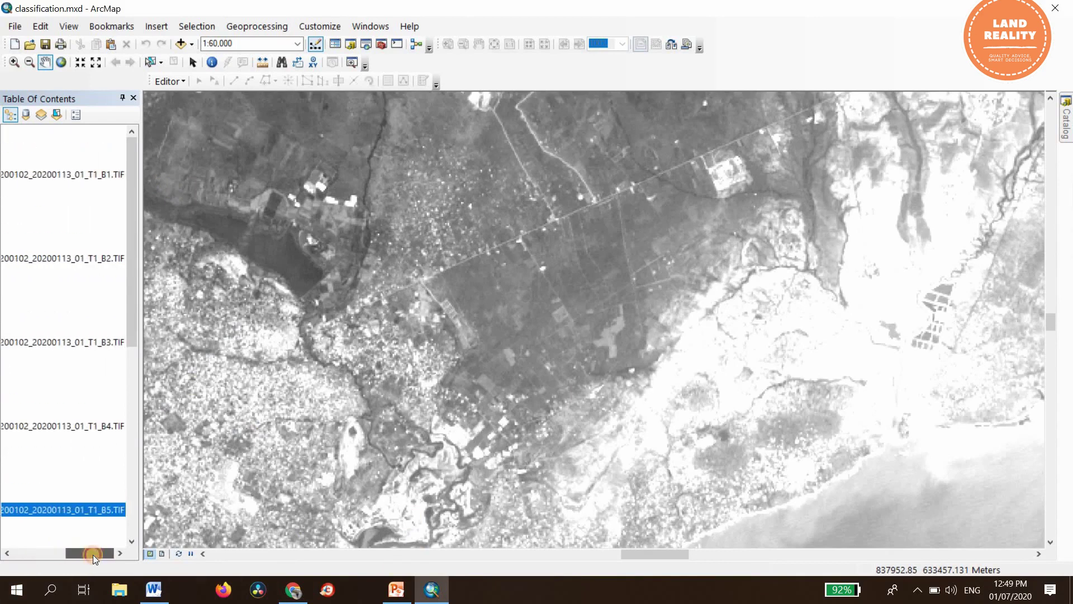
pyautogui.moveTo(93, 554); pyautogui.dragTo(38, 561)
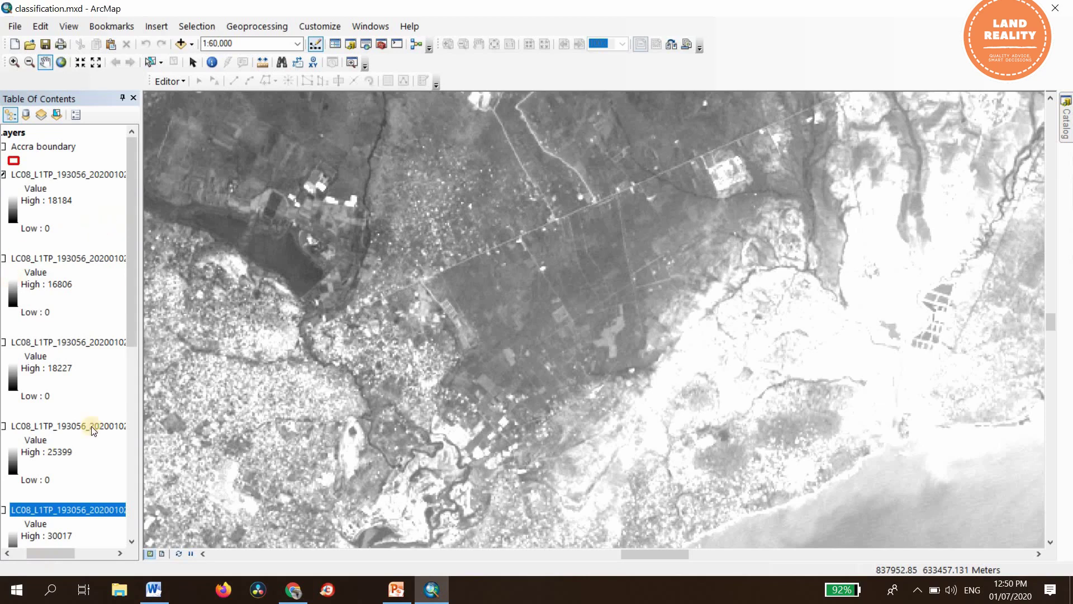
# - Turn on the B2 and B4 band layers so four LC08 bands draw, then zoom in
pyautogui.moveTo(61, 552); pyautogui.dragTo(37, 553)
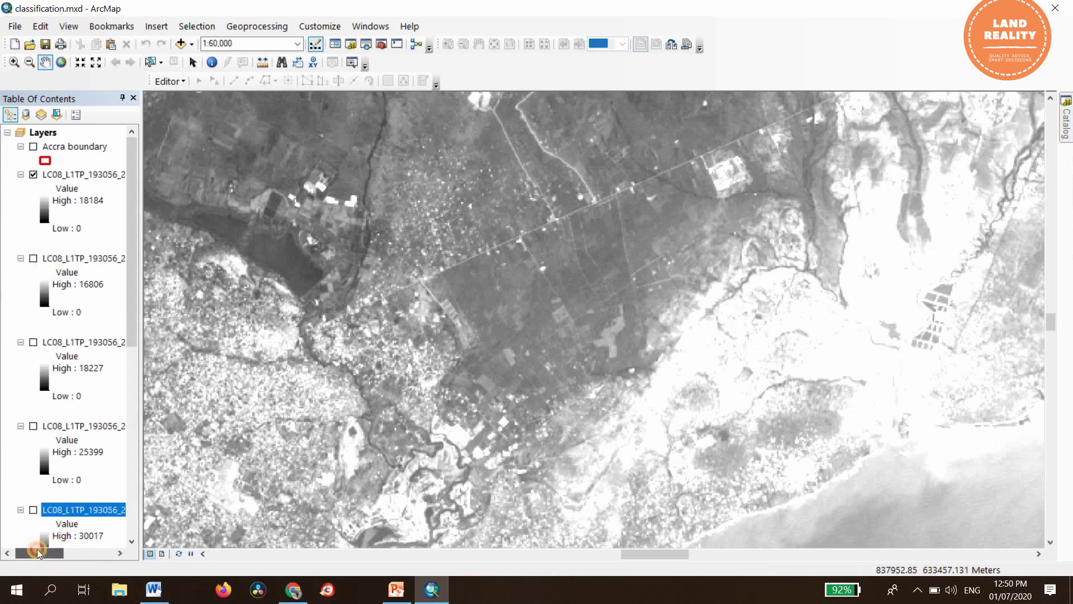
pyautogui.click(35, 259)
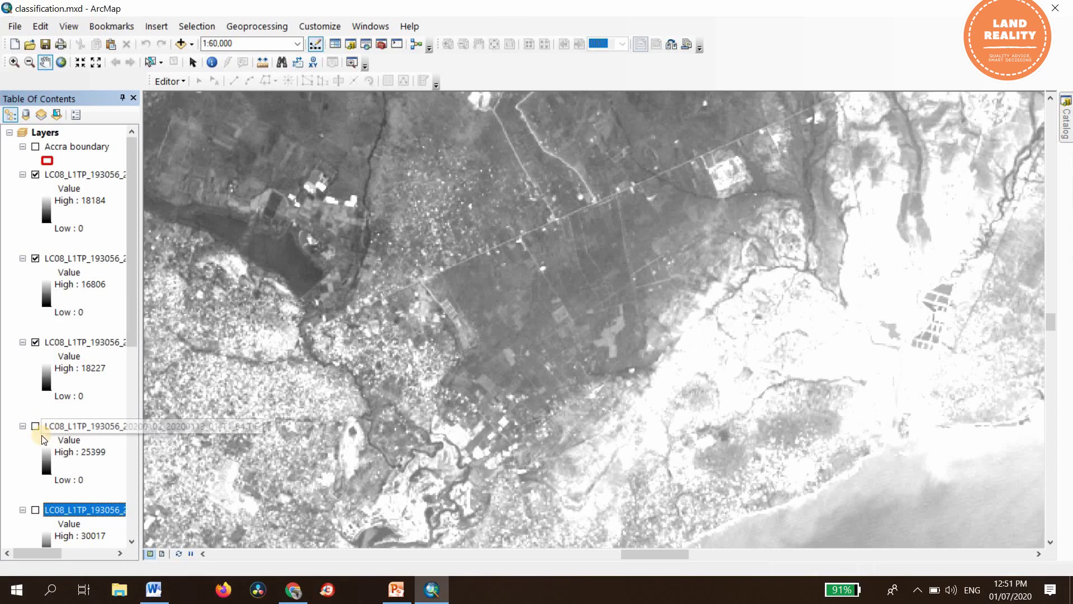
pyautogui.click(35, 427)
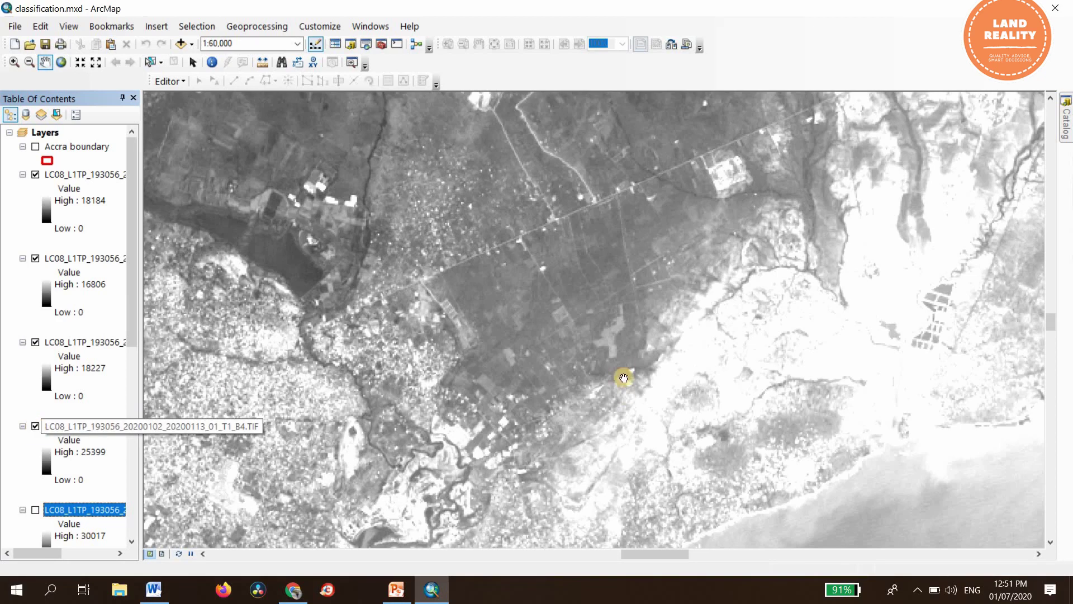
pyautogui.scroll(4, 625, 396)
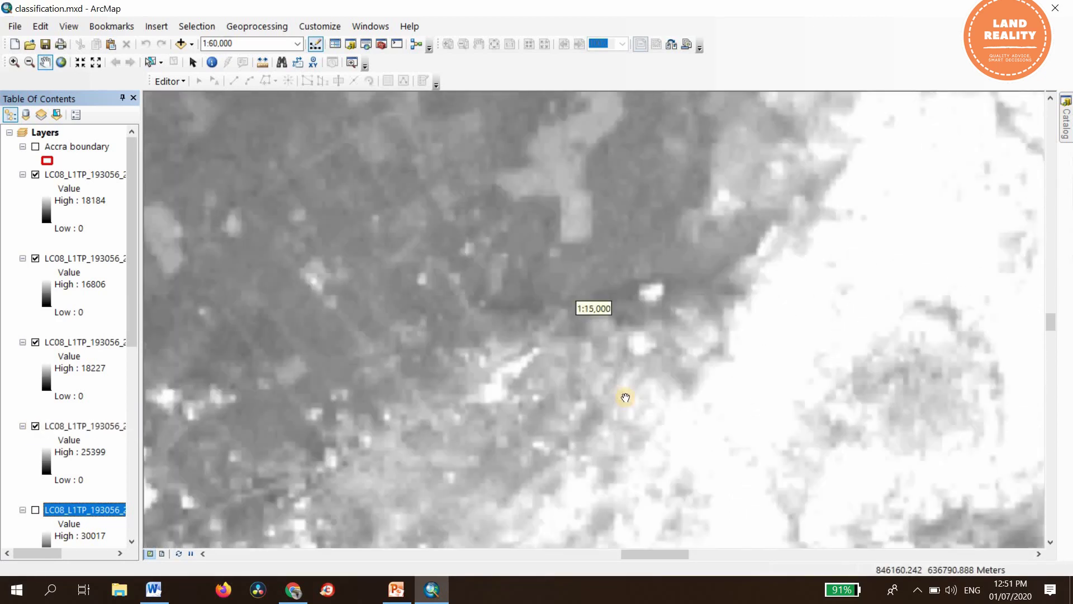
pyautogui.scroll(-1, 625, 397)
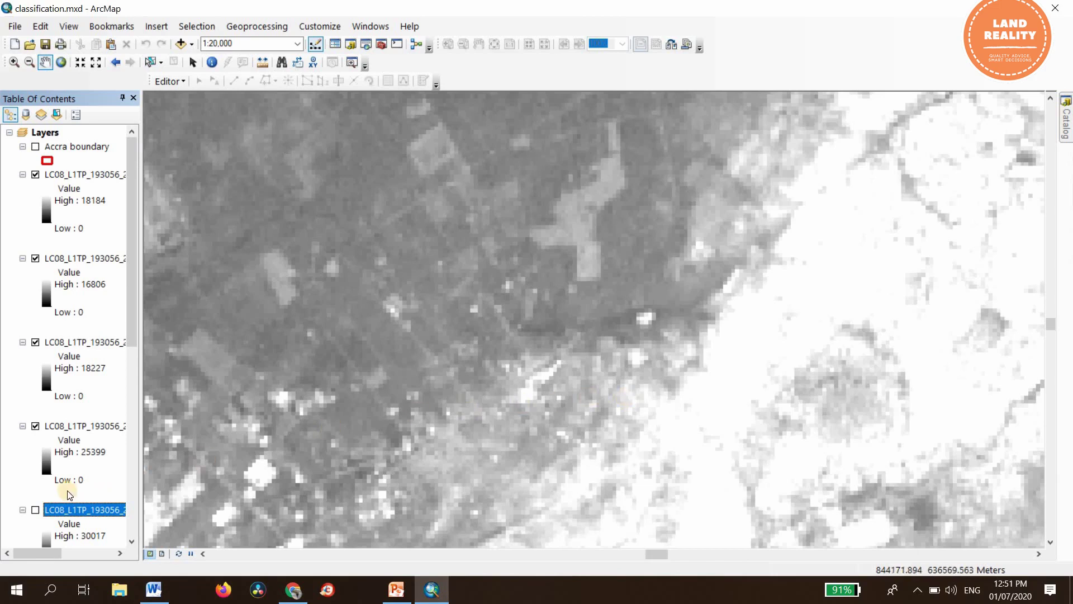
# - Turn on the fifth, sixth and seventh band layers
pyautogui.click(36, 510)
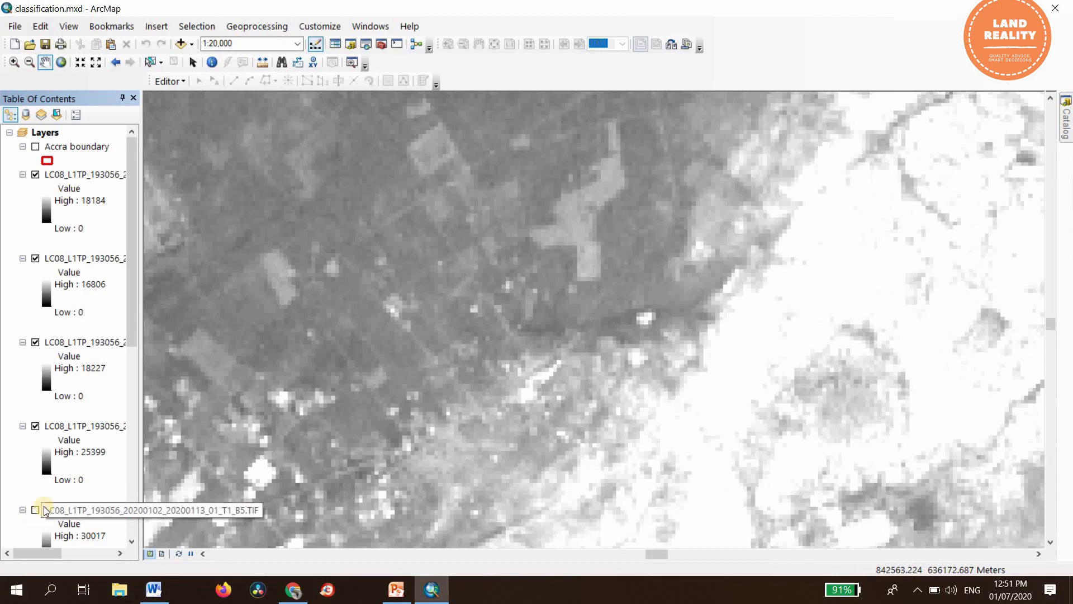
pyautogui.click(46, 505)
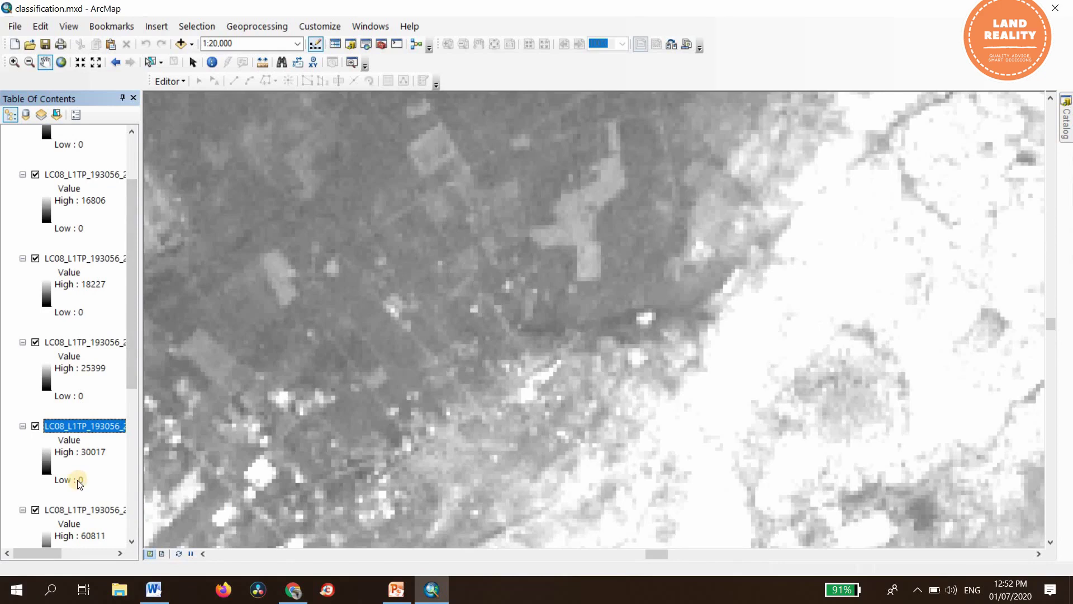
pyautogui.scroll(-3, 55, 503)
pyautogui.click(35, 509)
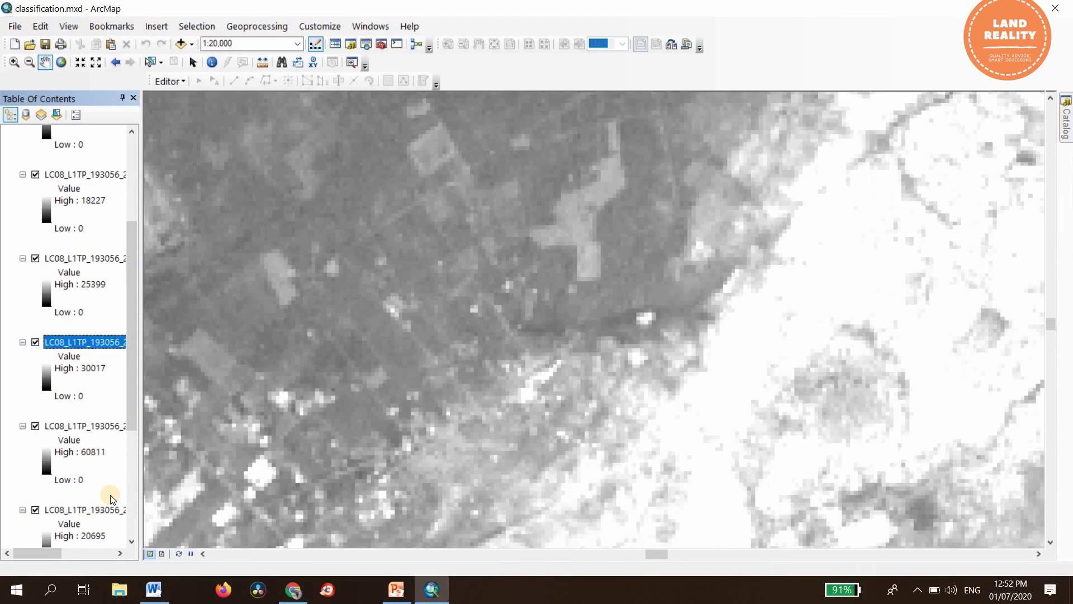
# - Switch off bands B5, B4, B3 and B2 so only B6 and B7 stay displayed
pyautogui.scroll(-1, 48, 336)
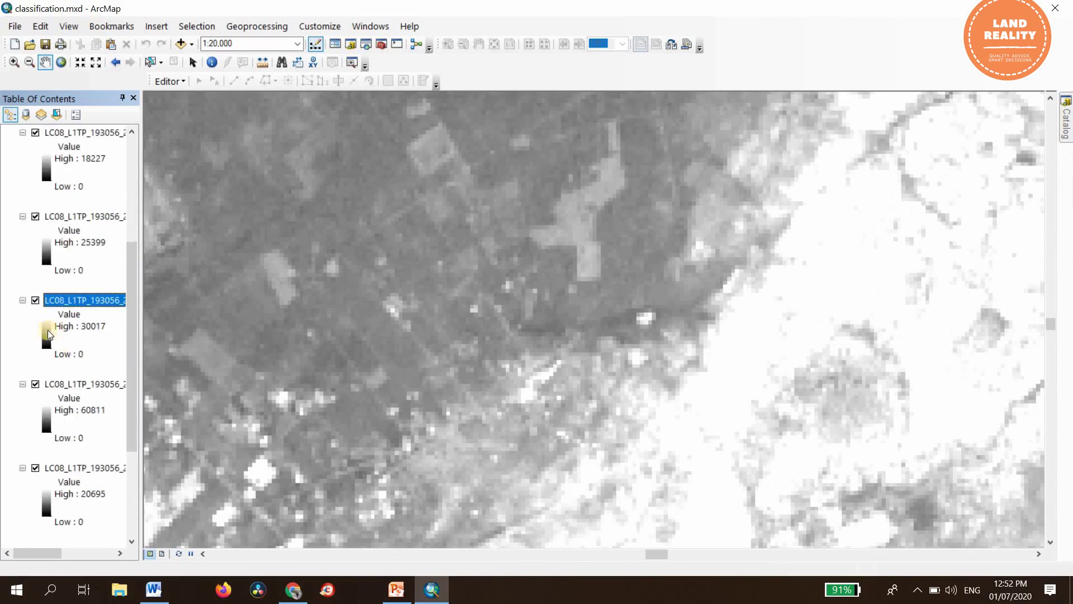
pyautogui.click(35, 302)
pyautogui.scroll(1, 39, 268)
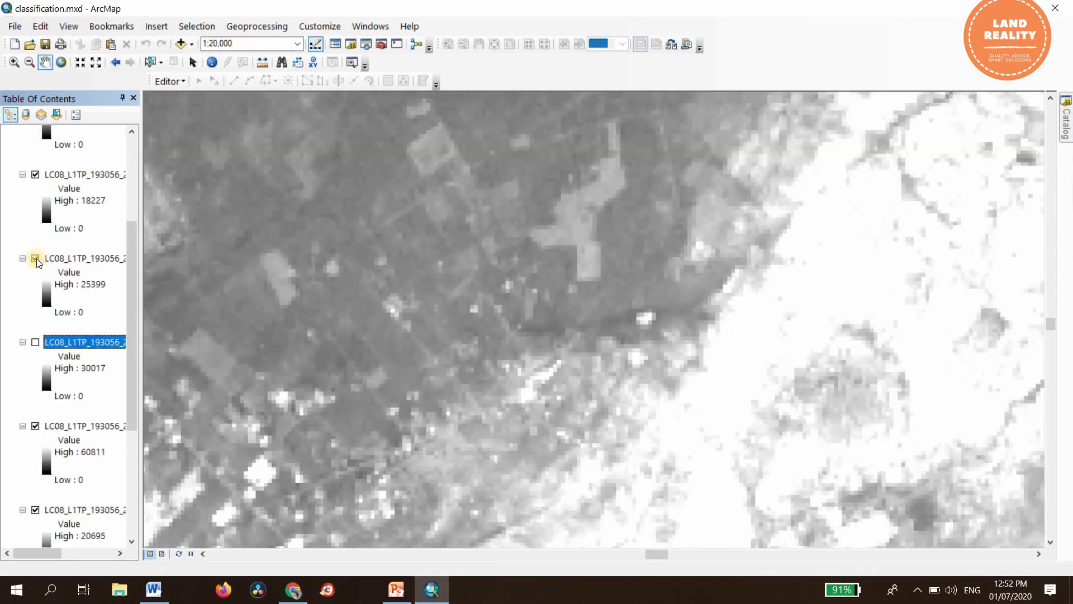
pyautogui.click(35, 257)
pyautogui.click(32, 176)
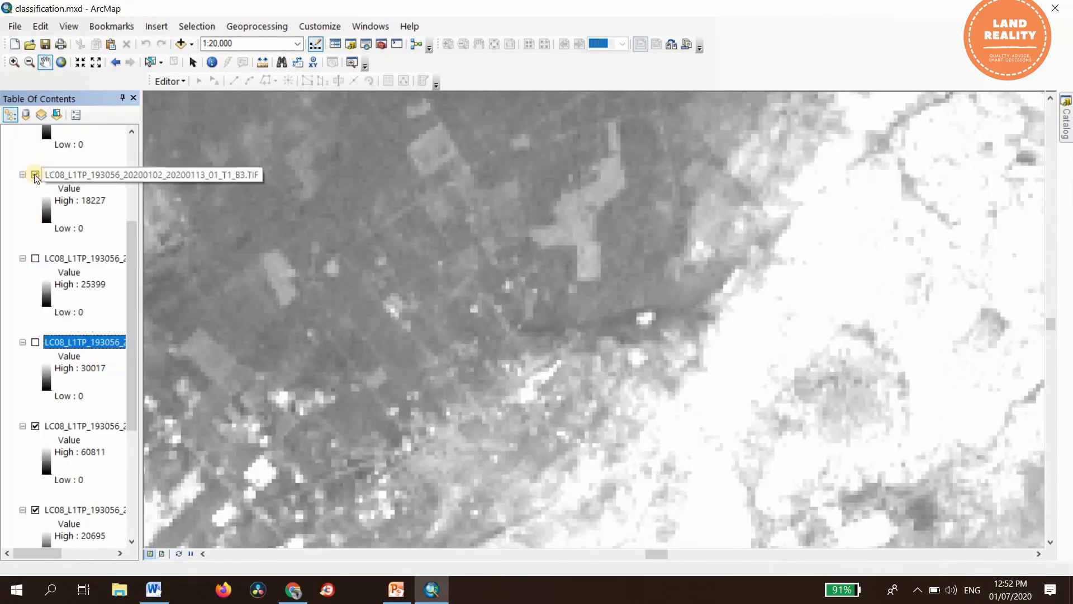
pyautogui.scroll(4, 50, 178)
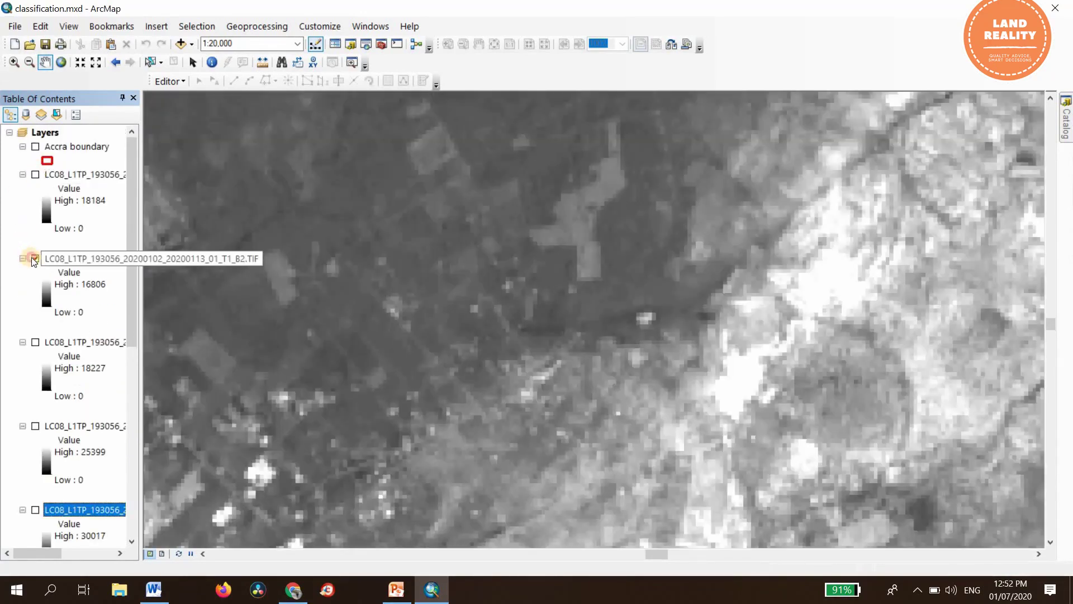
pyautogui.click(34, 258)
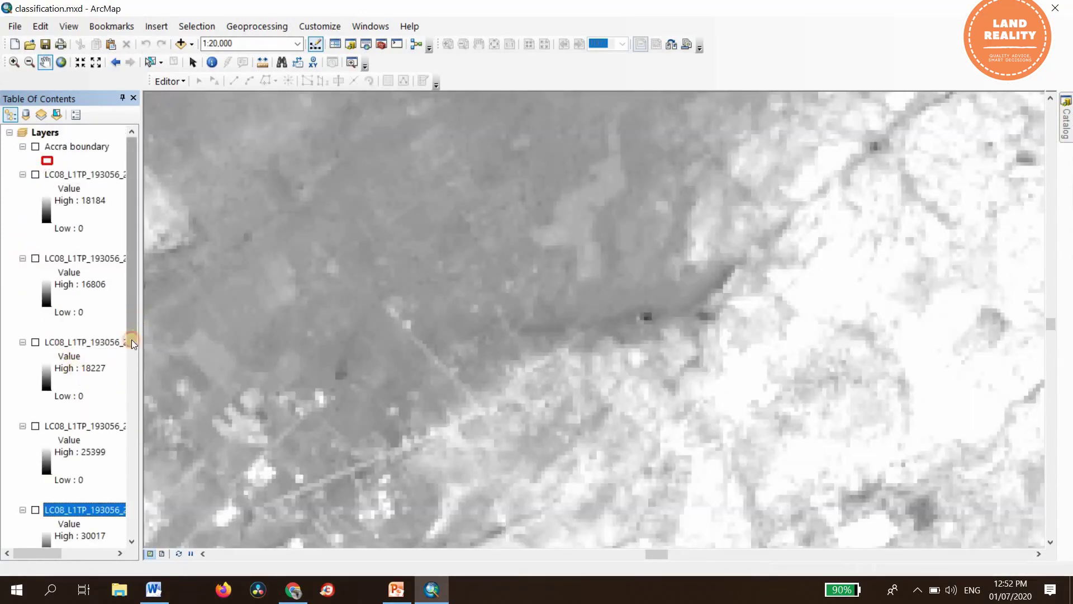
pyautogui.moveTo(132, 340); pyautogui.dragTo(126, 543)
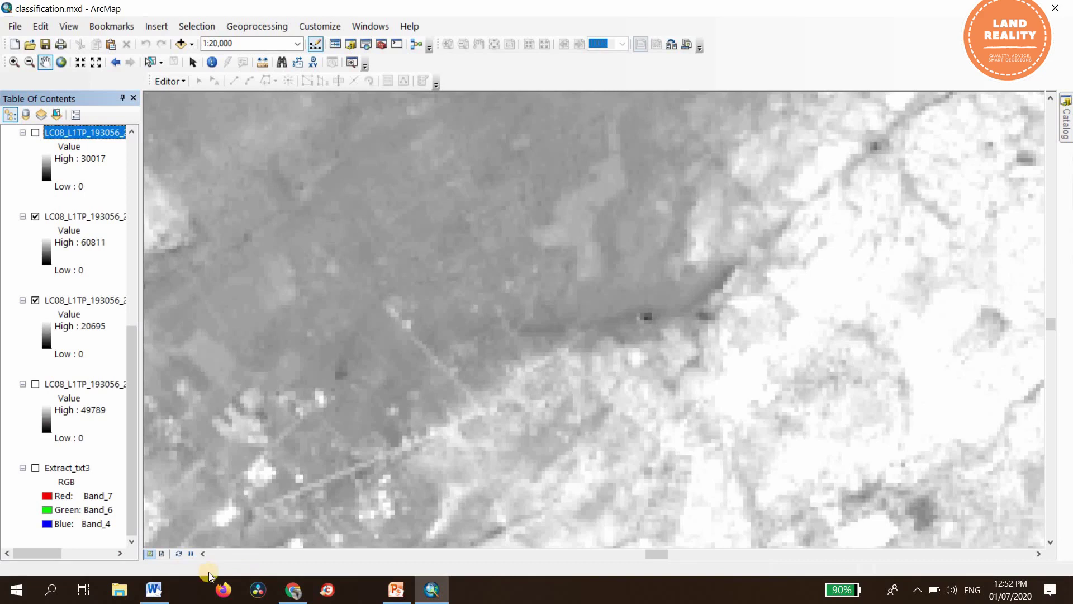
# - Collapse and display Extract_txt3, then zoom the map to the full layer extent
pyautogui.click(23, 468)
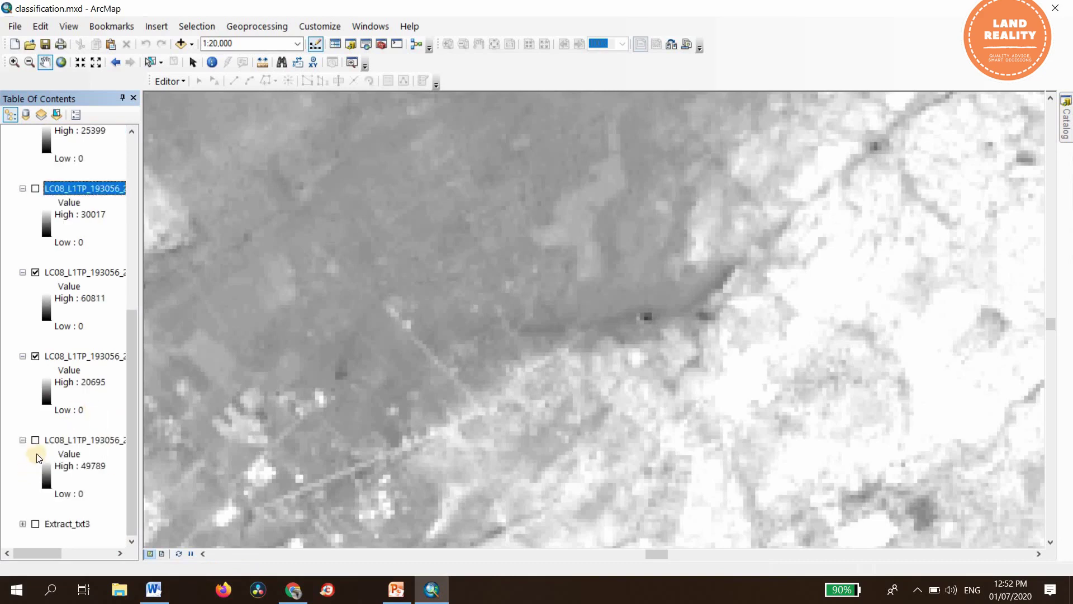
pyautogui.click(35, 524)
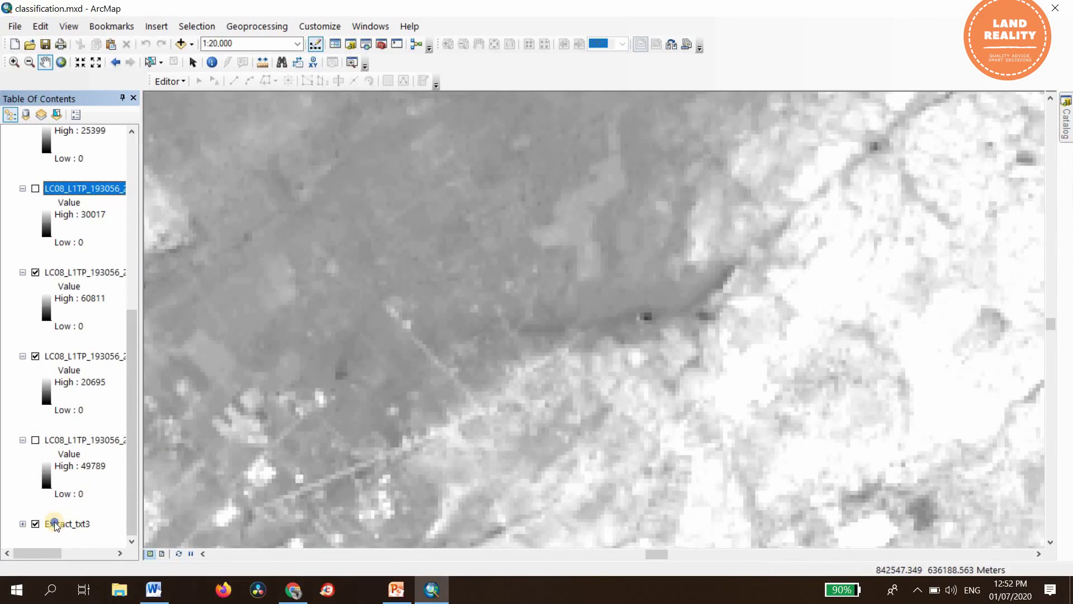
pyautogui.click(56, 524)
pyautogui.rightClick(57, 524)
pyautogui.click(83, 346)
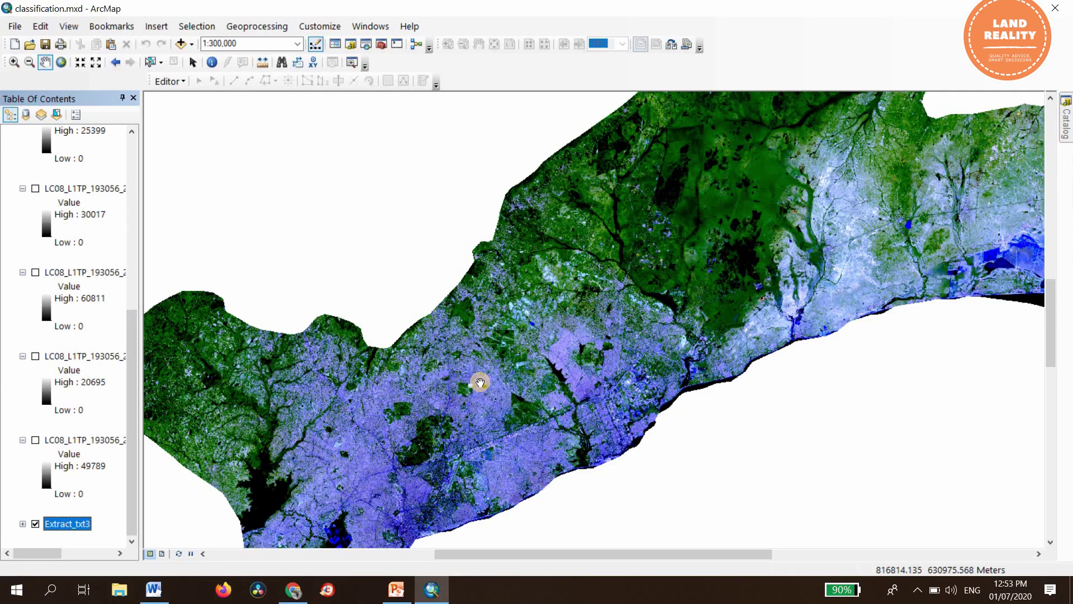
# - Zoom in on Accra's purple built-up areas and green vegetation
pyautogui.scroll(2, 540, 372)
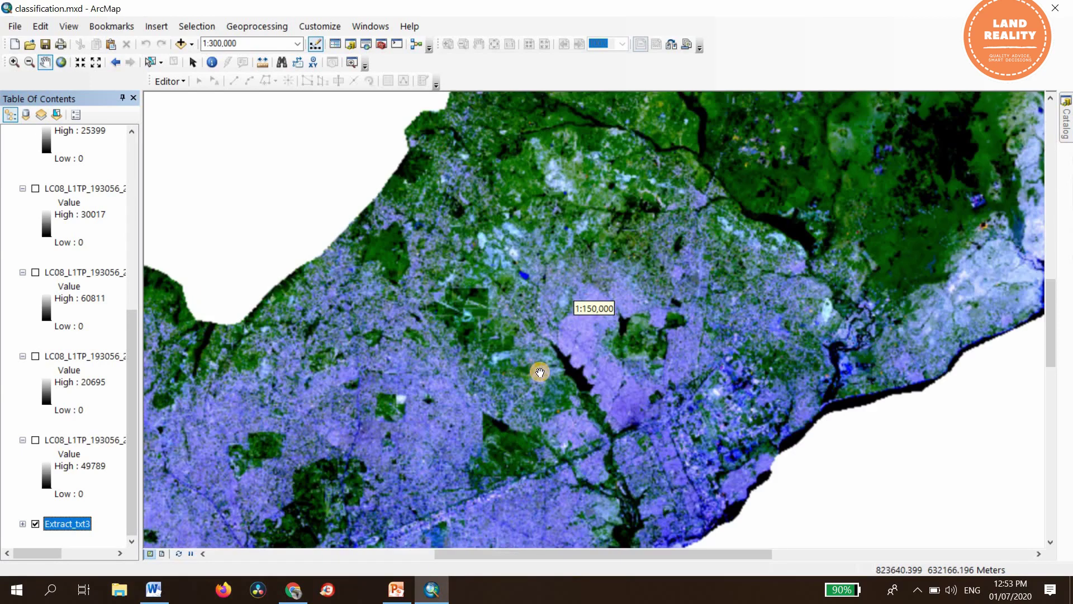
pyautogui.scroll(1, 391, 422)
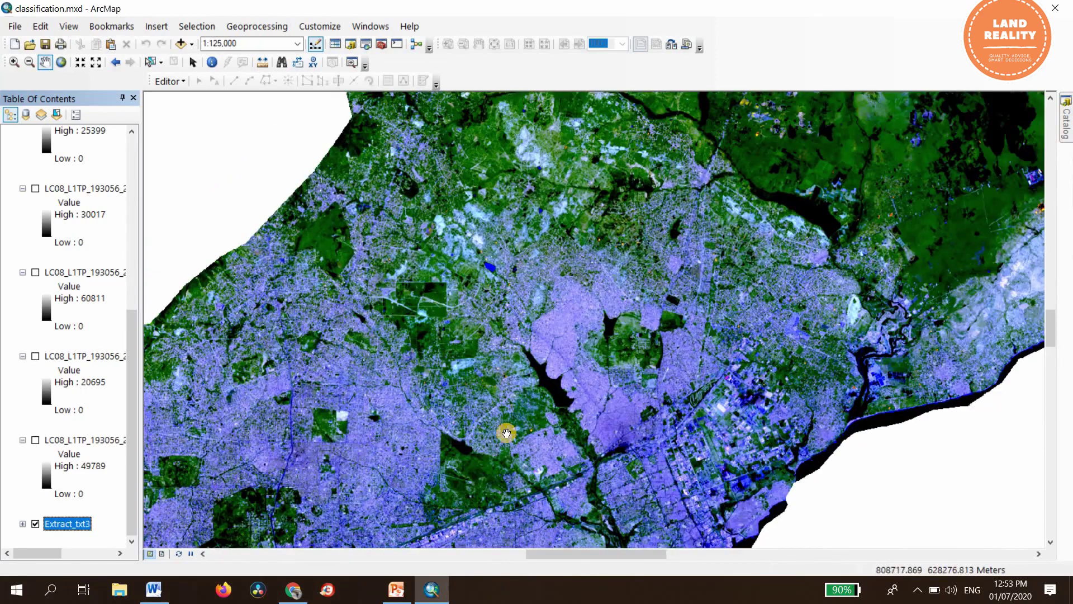
pyautogui.scroll(1, 511, 393)
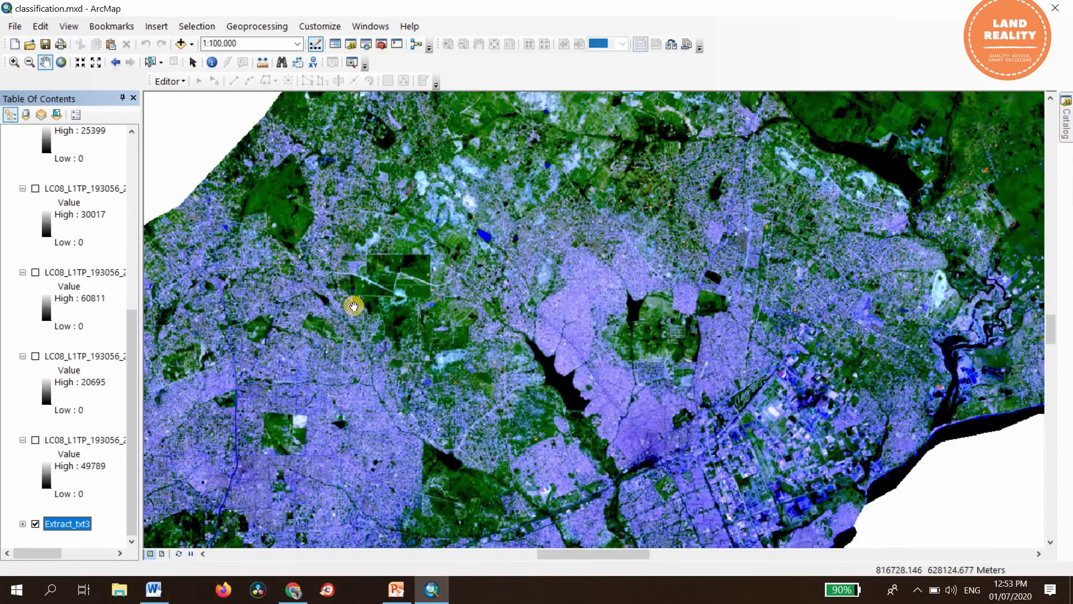
pyautogui.scroll(2, 364, 294)
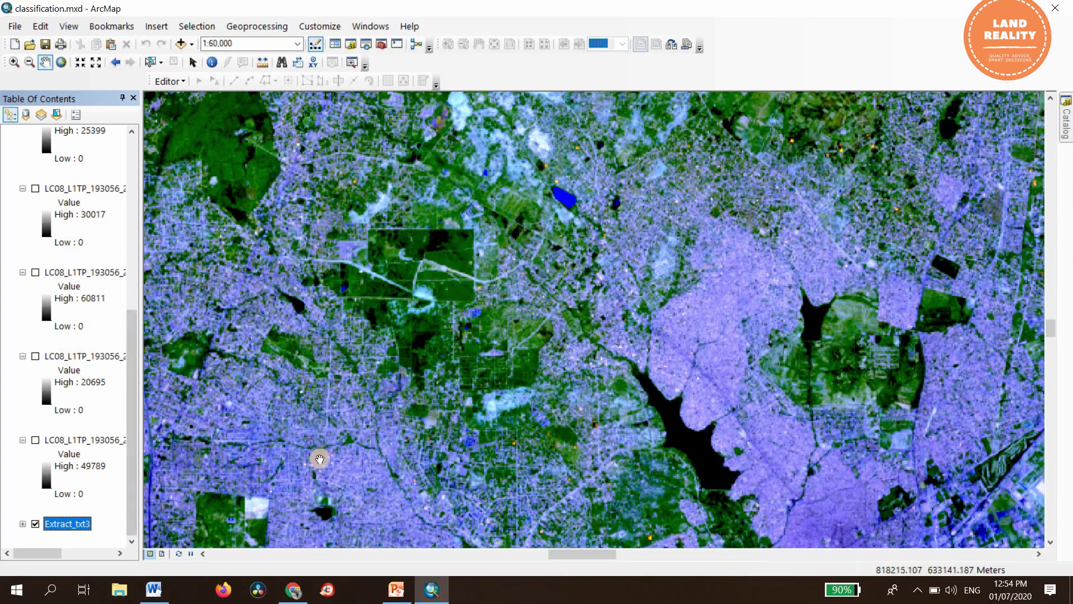
pyautogui.scroll(-2, 441, 390)
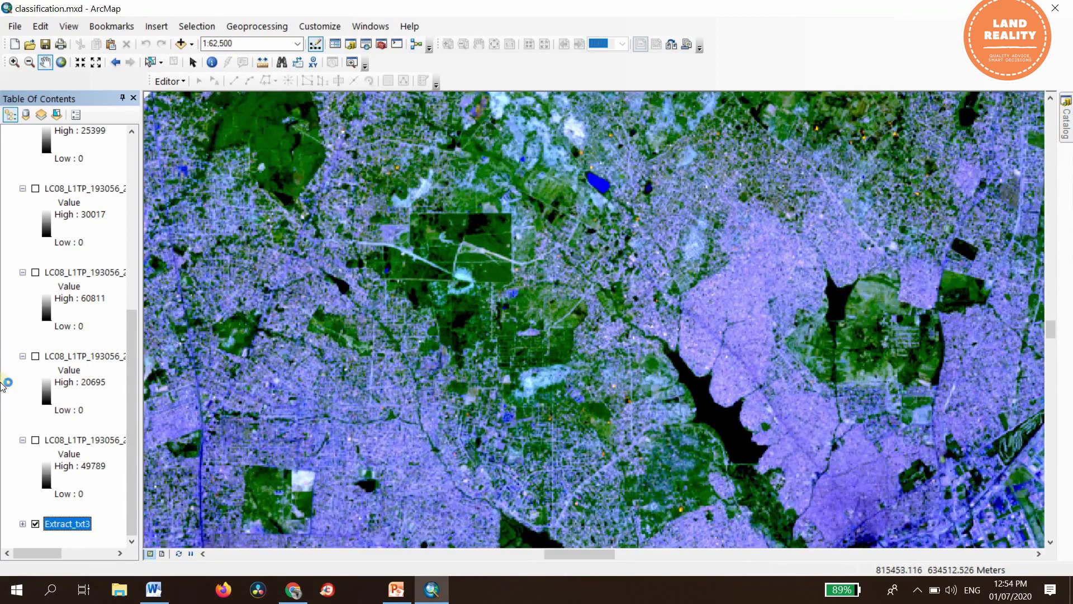
# - Set Extract_txt3's symbology to Red Band_5, Green Band_4, Blue Band_3 and apply it
pyautogui.rightClick(56, 522)
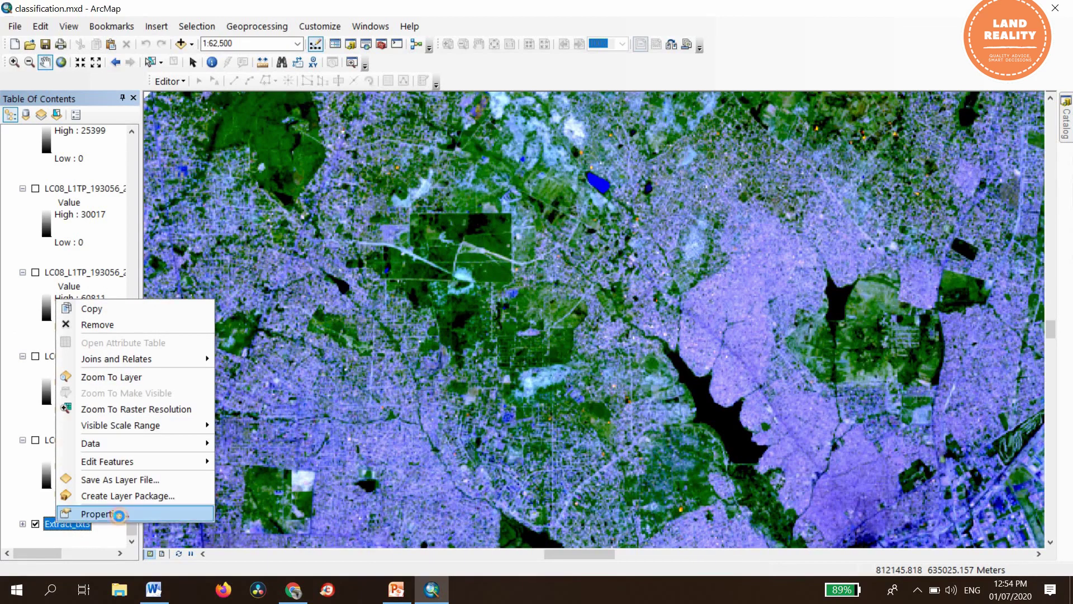
pyautogui.click(119, 514)
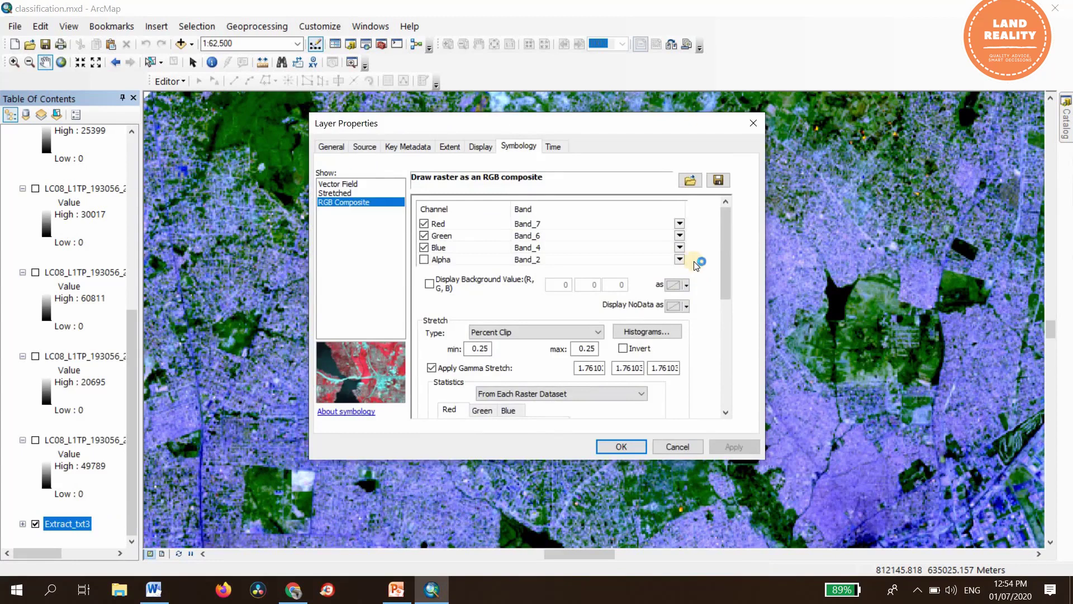
pyautogui.click(678, 223)
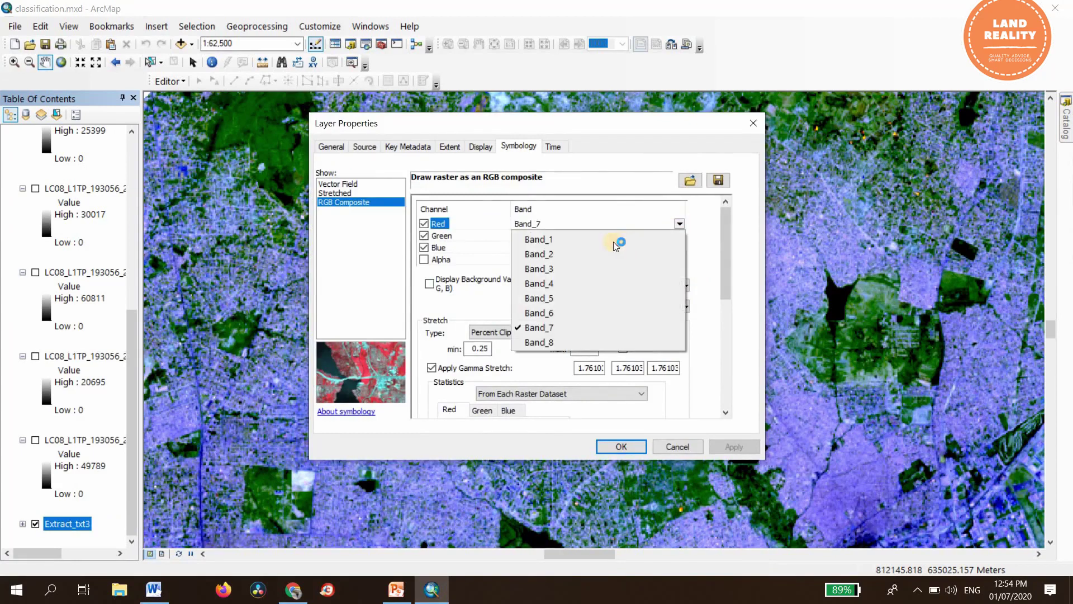
pyautogui.click(569, 298)
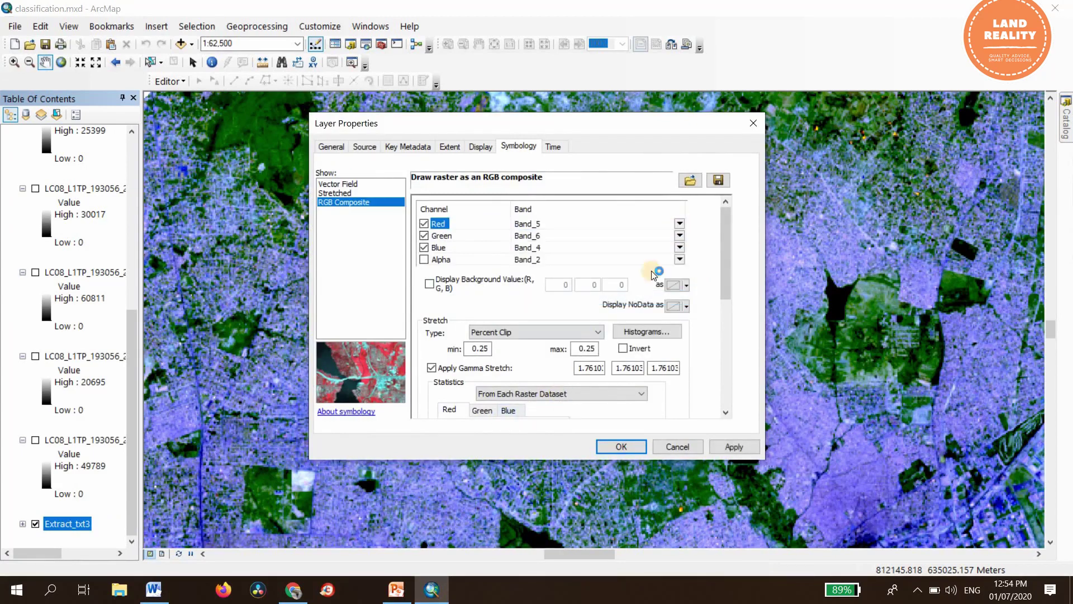
pyautogui.click(679, 236)
pyautogui.click(552, 295)
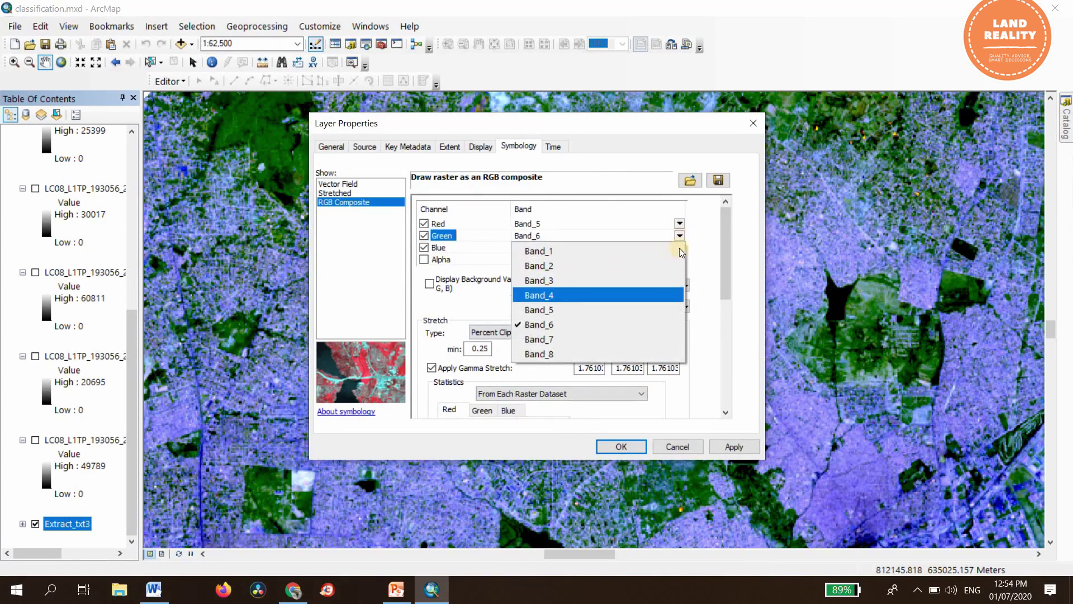
pyautogui.click(679, 247)
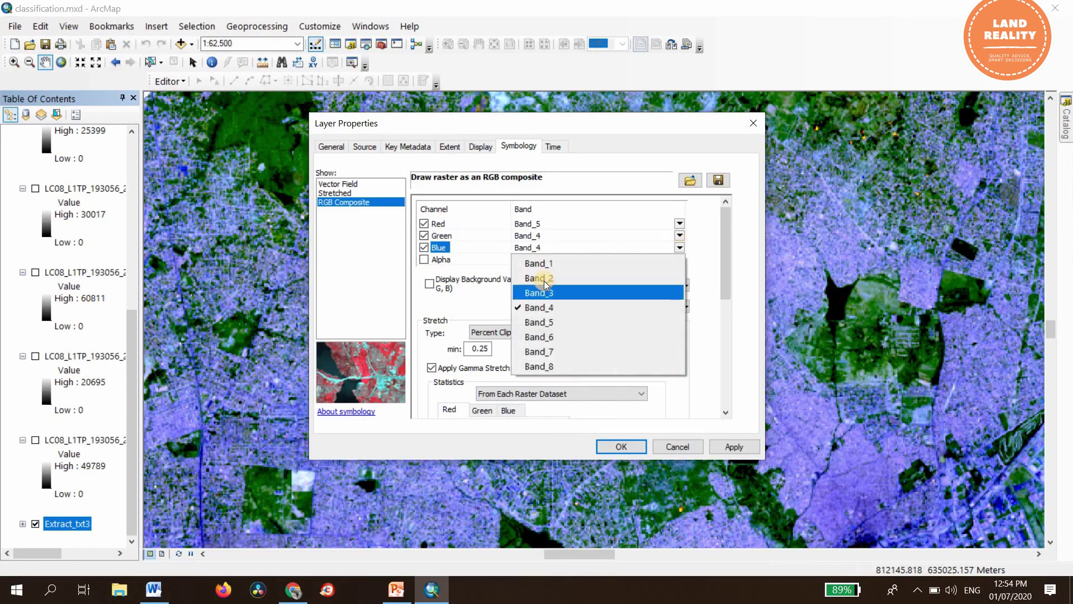
pyautogui.click(733, 445)
# - Close Layer Properties with OK and zoom into the 5-4-3 composite
pyautogui.click(597, 448)
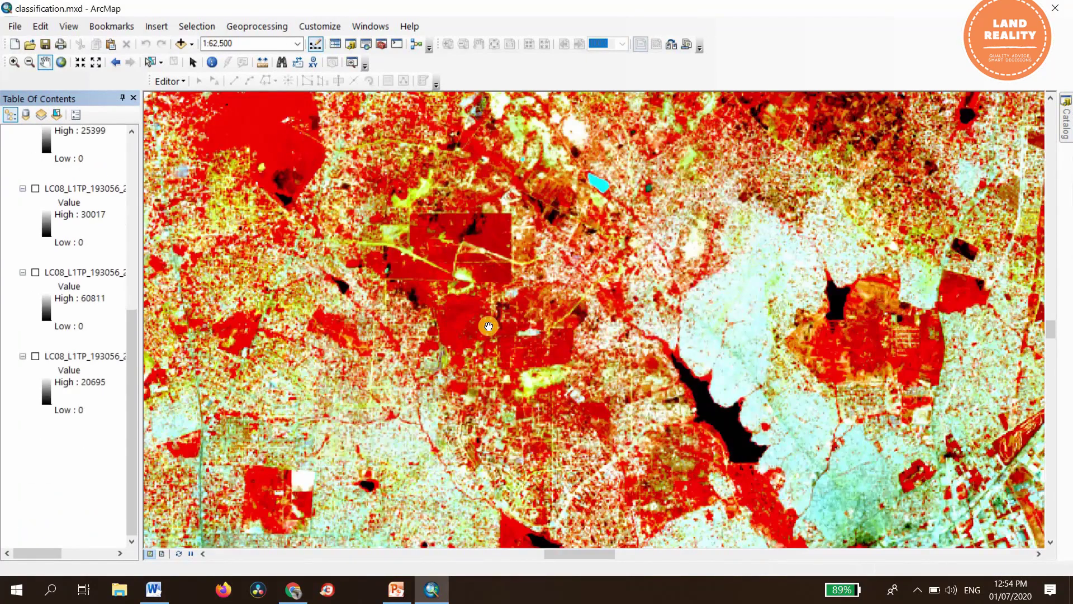
pyautogui.scroll(3, 489, 325)
pyautogui.scroll(-3, 488, 326)
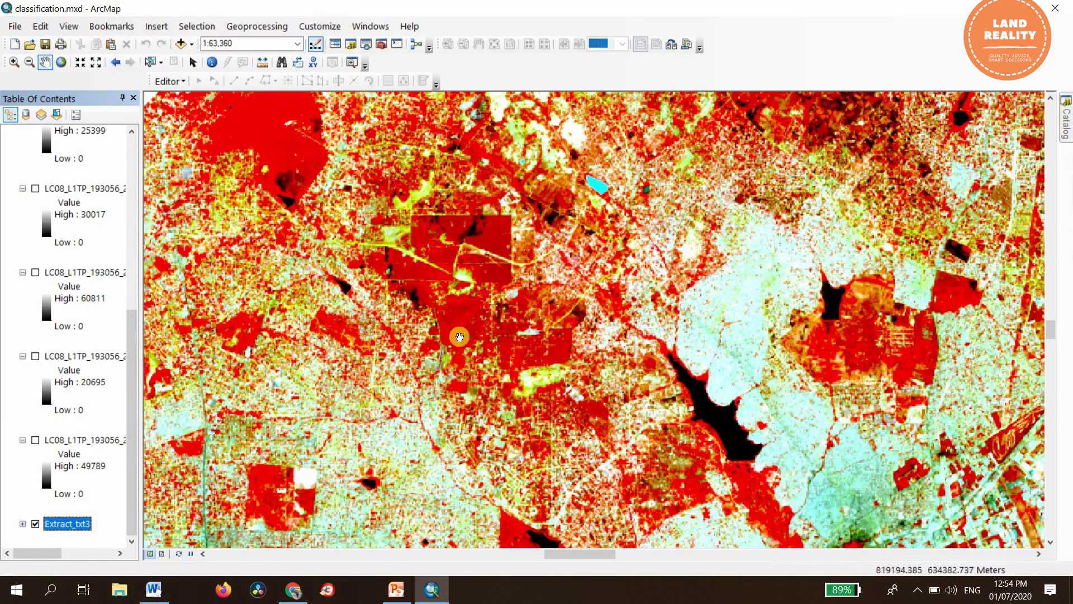
pyautogui.scroll(1, 451, 323)
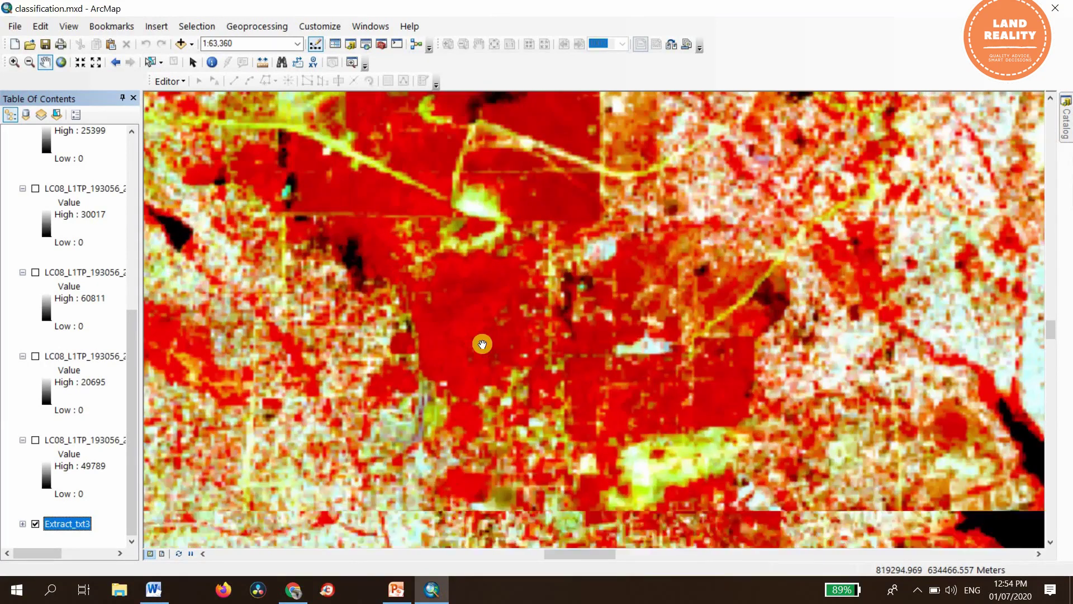
pyautogui.scroll(3, 601, 343)
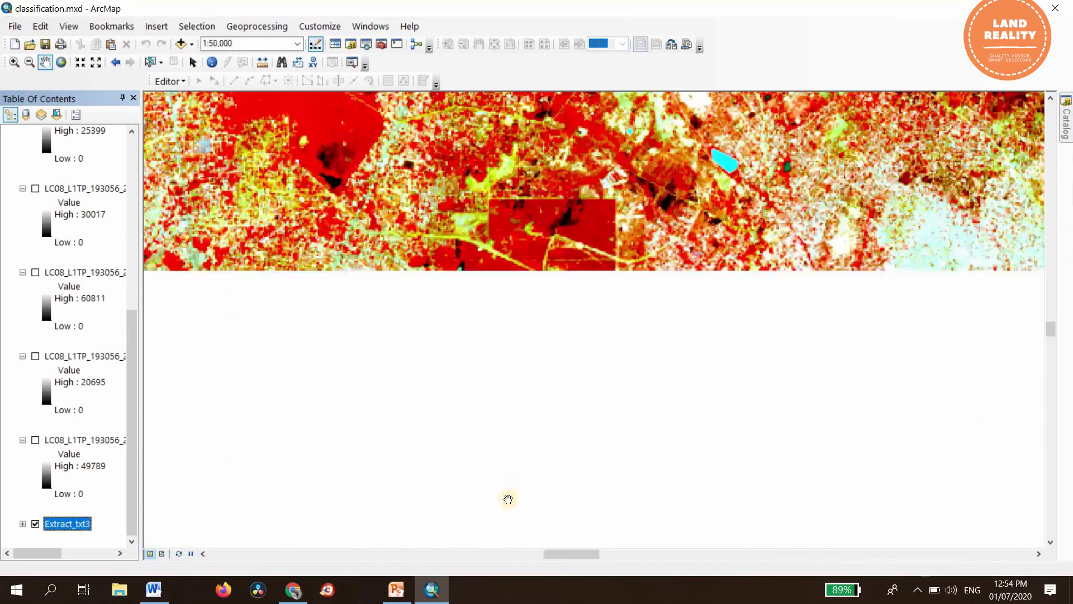
pyautogui.scroll(2, 663, 488)
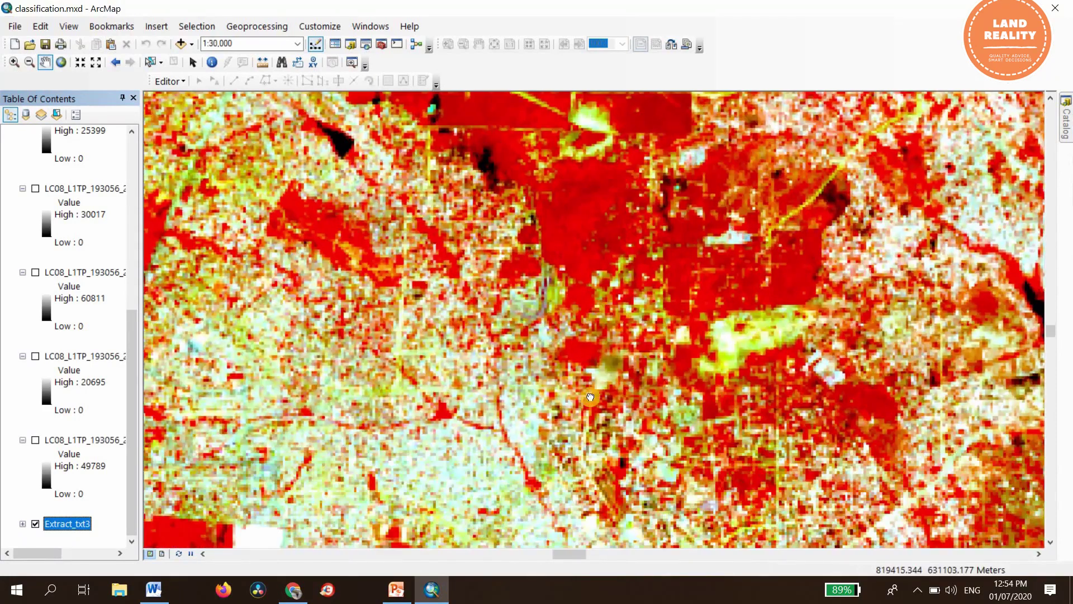
# - Pan south and zoom around Accra's red vegetation and cyan built-up areas
pyautogui.moveTo(473, 500); pyautogui.dragTo(484, 398)
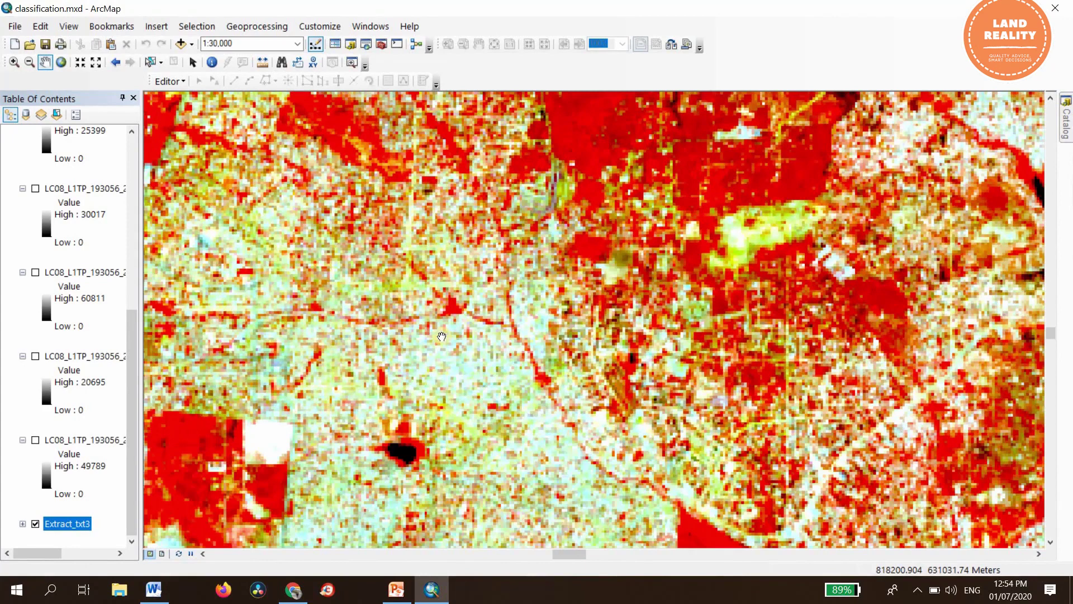
pyautogui.scroll(1, 484, 398)
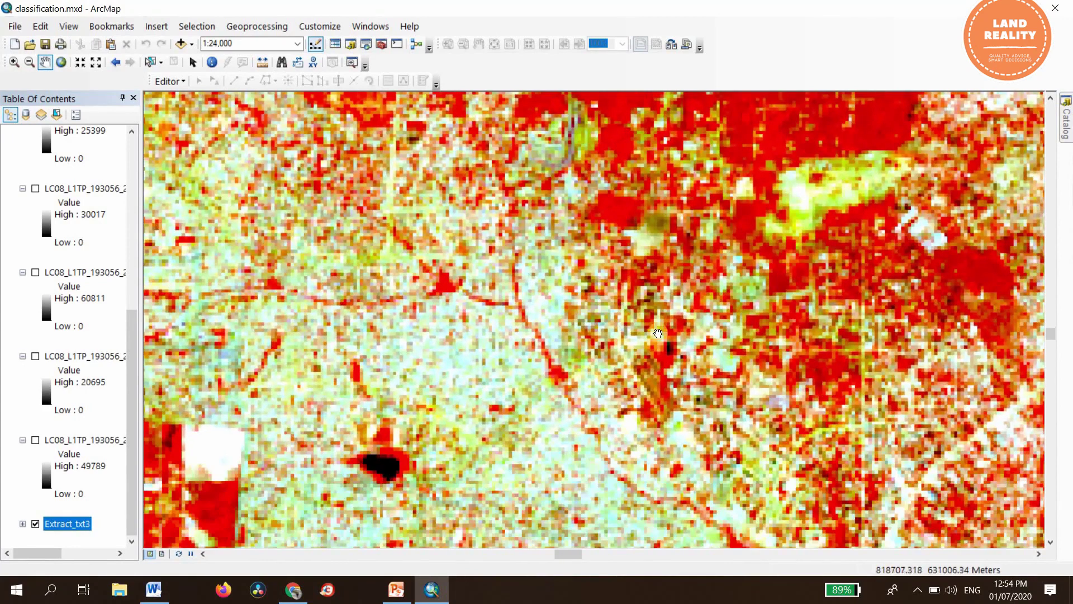
pyautogui.scroll(3, 492, 435)
pyautogui.scroll(-5, 501, 421)
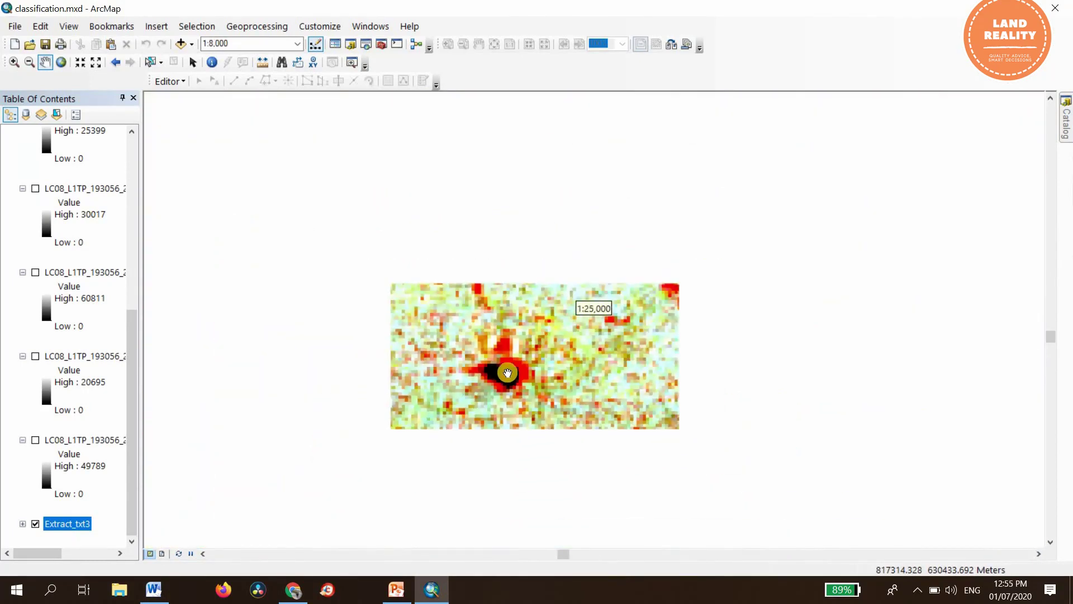
pyautogui.scroll(-2, 540, 359)
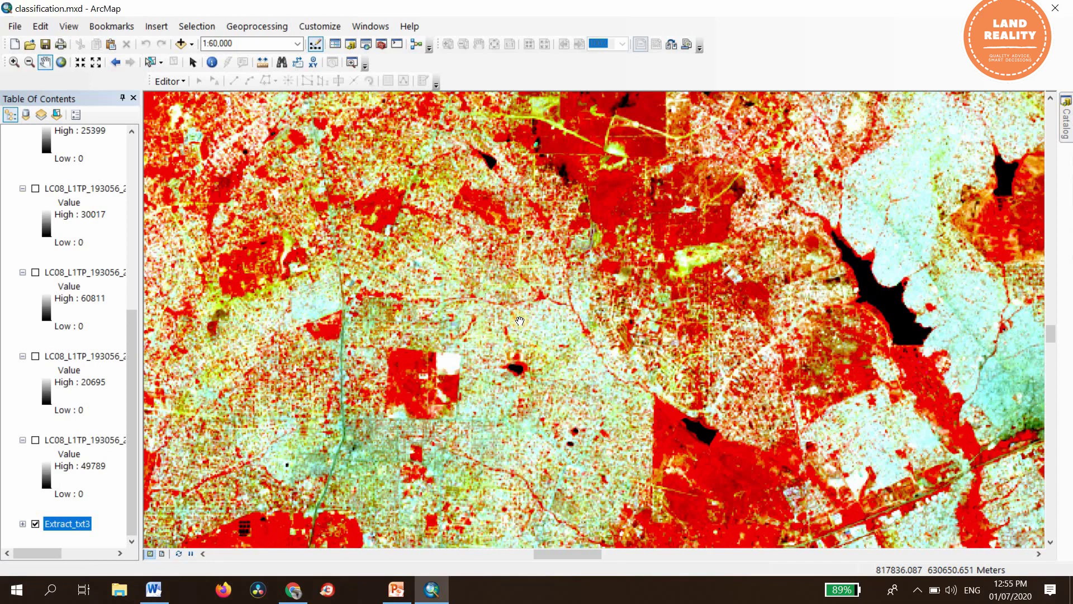
# - Set Extract_txt3 to Red Band_7, Green Band_6, Blue Band_4, apply, and close with OK
pyautogui.rightClick(70, 525)
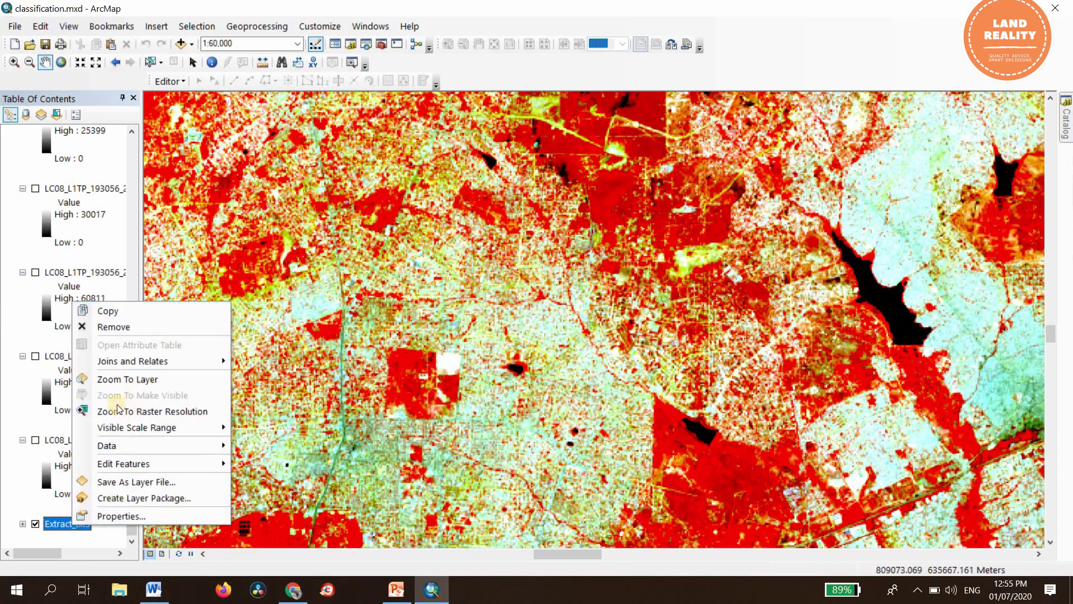
pyautogui.click(144, 517)
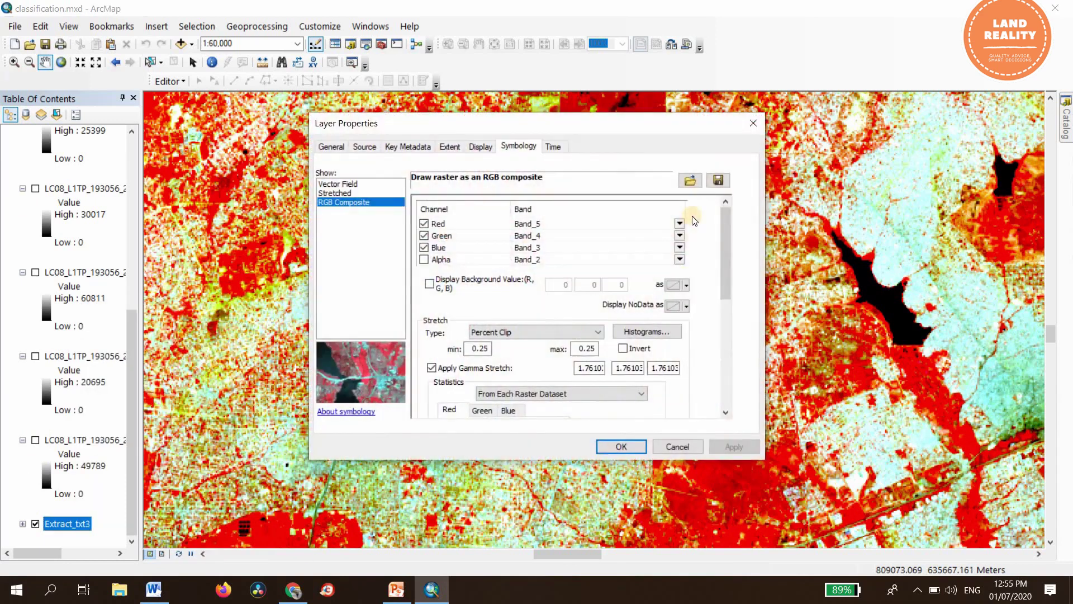
pyautogui.click(679, 224)
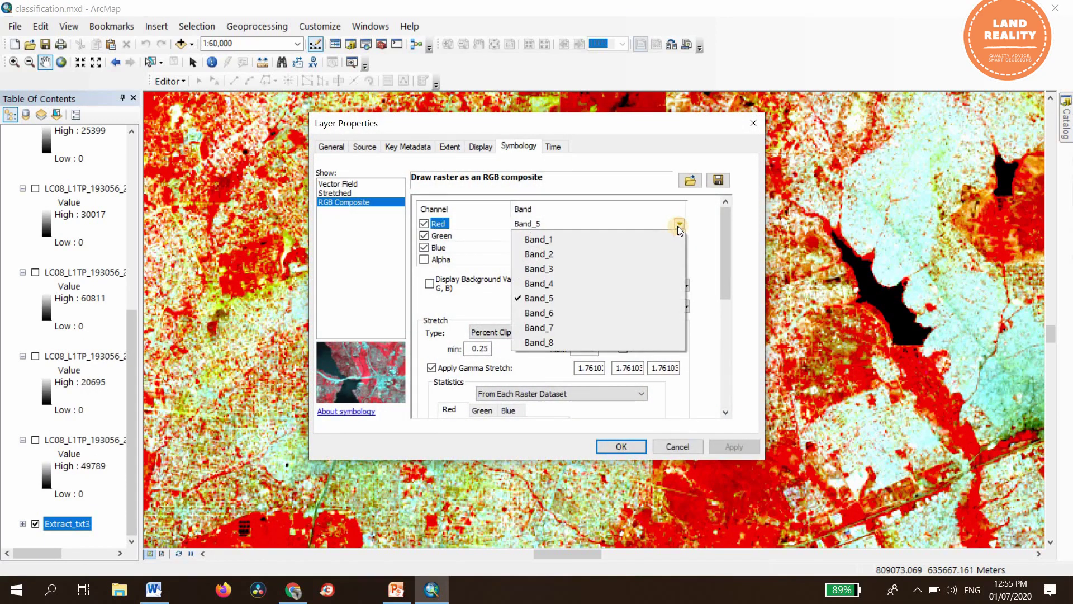
pyautogui.click(562, 327)
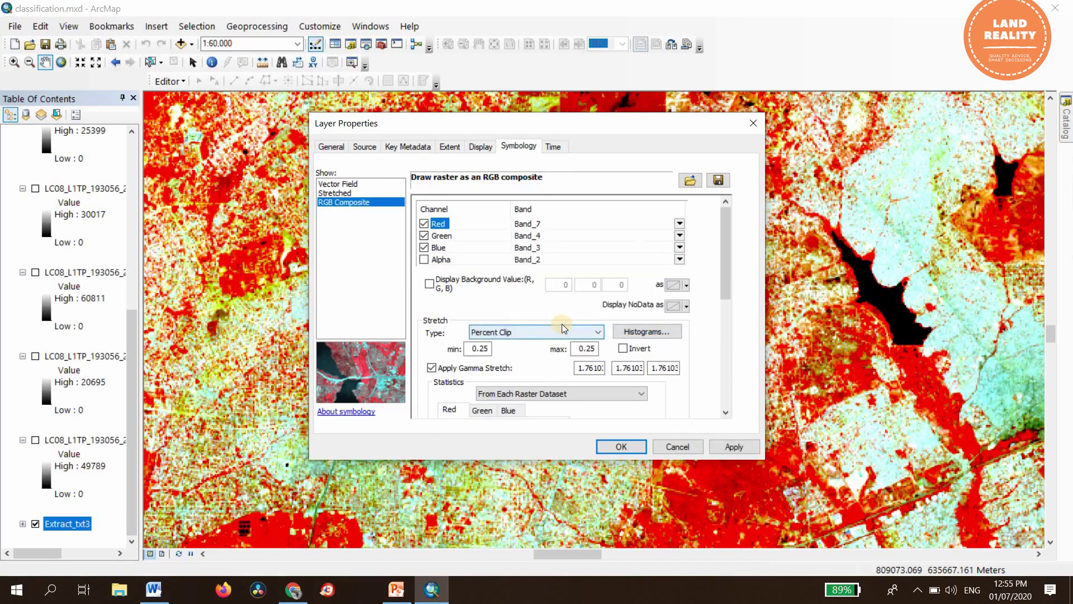
pyautogui.click(680, 236)
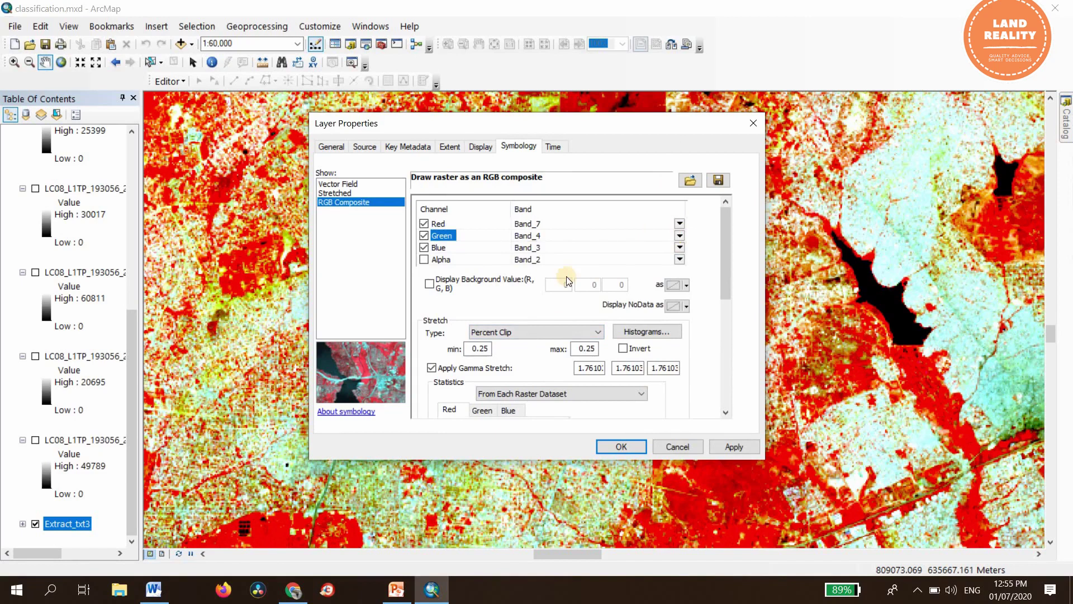
pyautogui.click(552, 324)
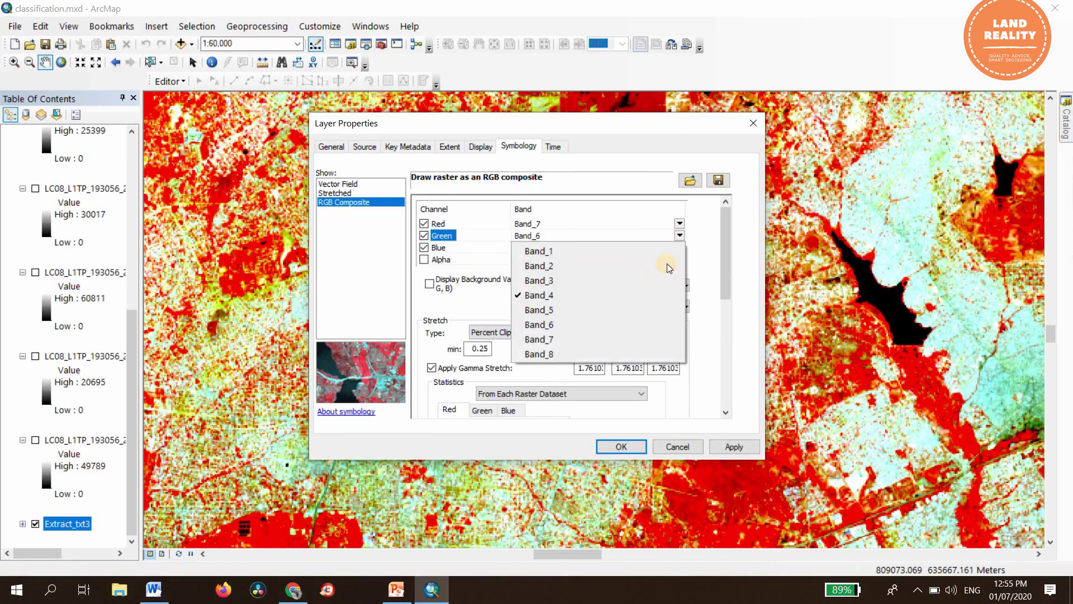
pyautogui.click(680, 248)
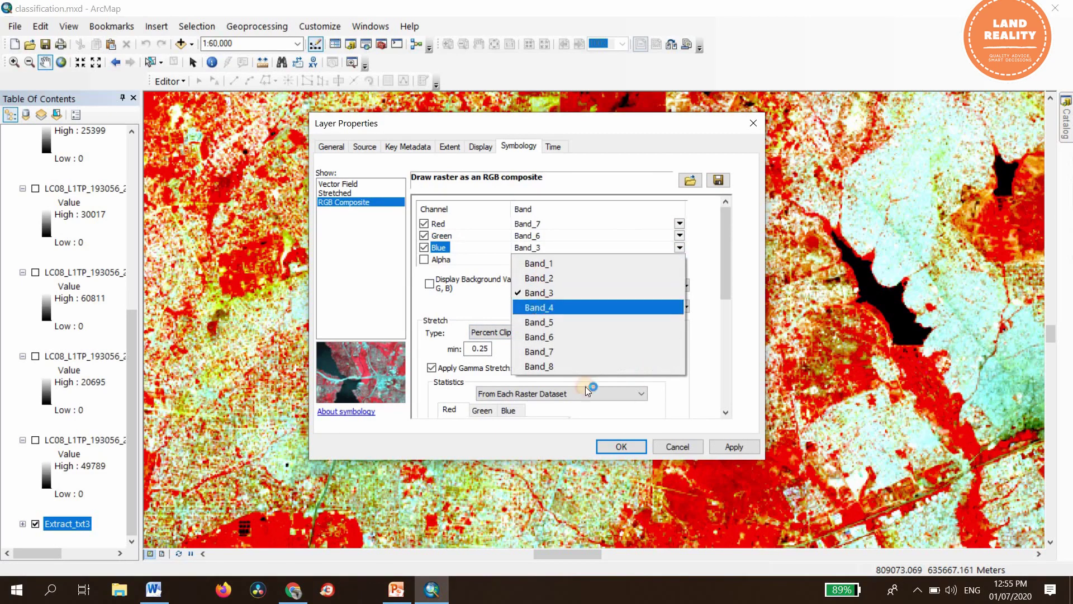
pyautogui.click(544, 307)
pyautogui.click(728, 447)
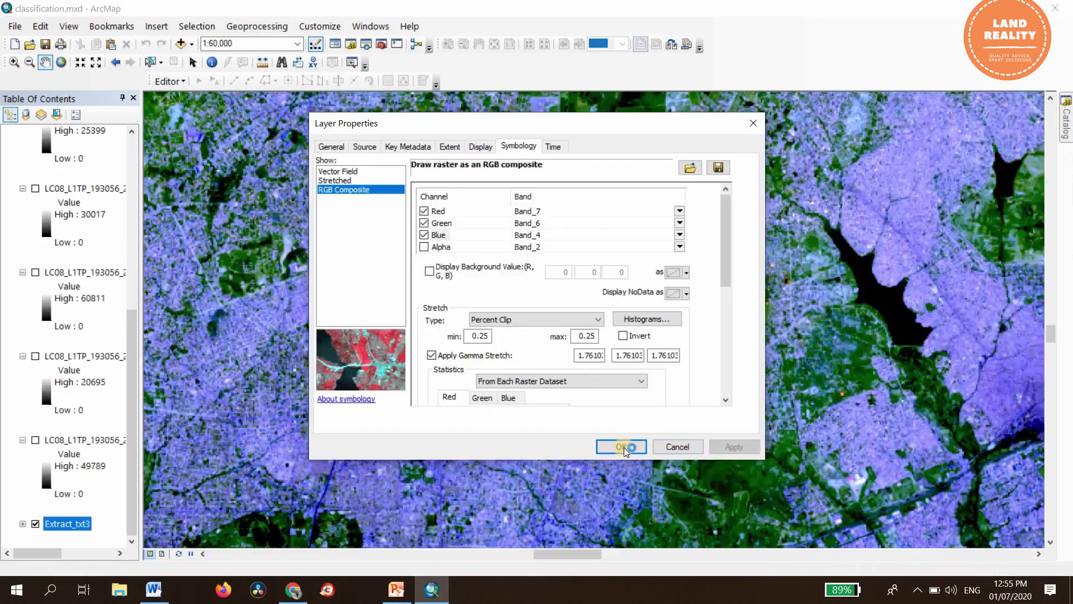
pyautogui.click(622, 446)
# - Zoom out and back in on the 7-6-4 composite, then pan to the western edge
pyautogui.scroll(-2, 555, 291)
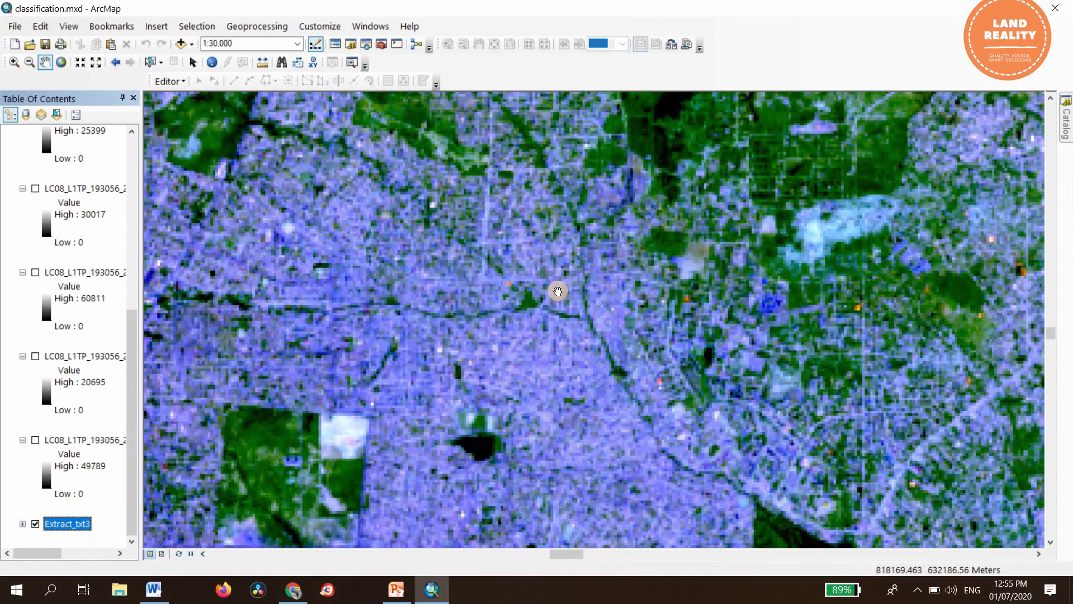
pyautogui.scroll(-1, 555, 292)
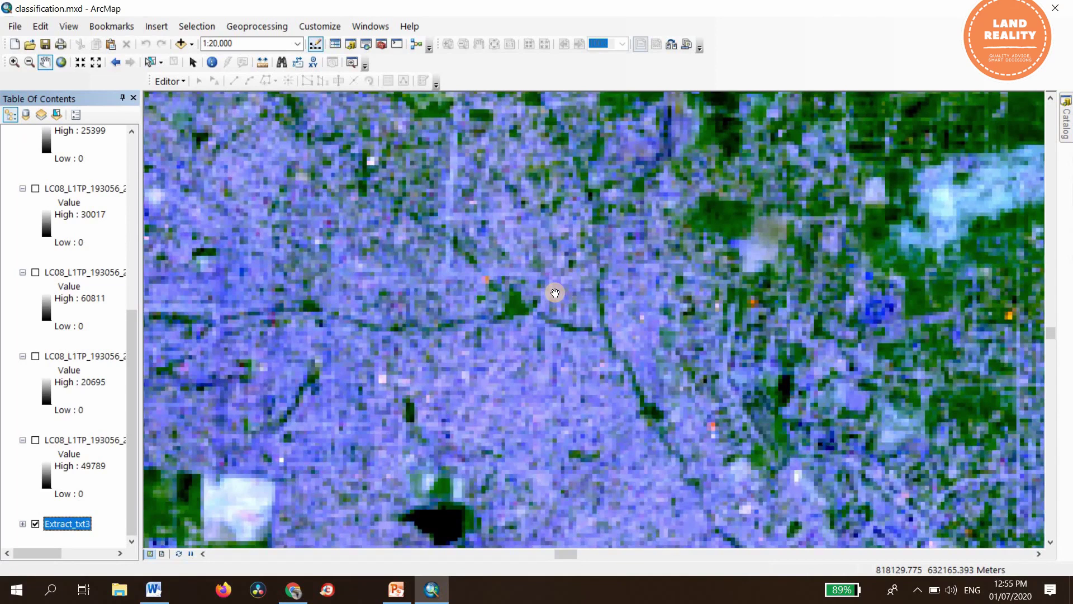
pyautogui.scroll(-1, 505, 274)
pyautogui.scroll(1, 707, 388)
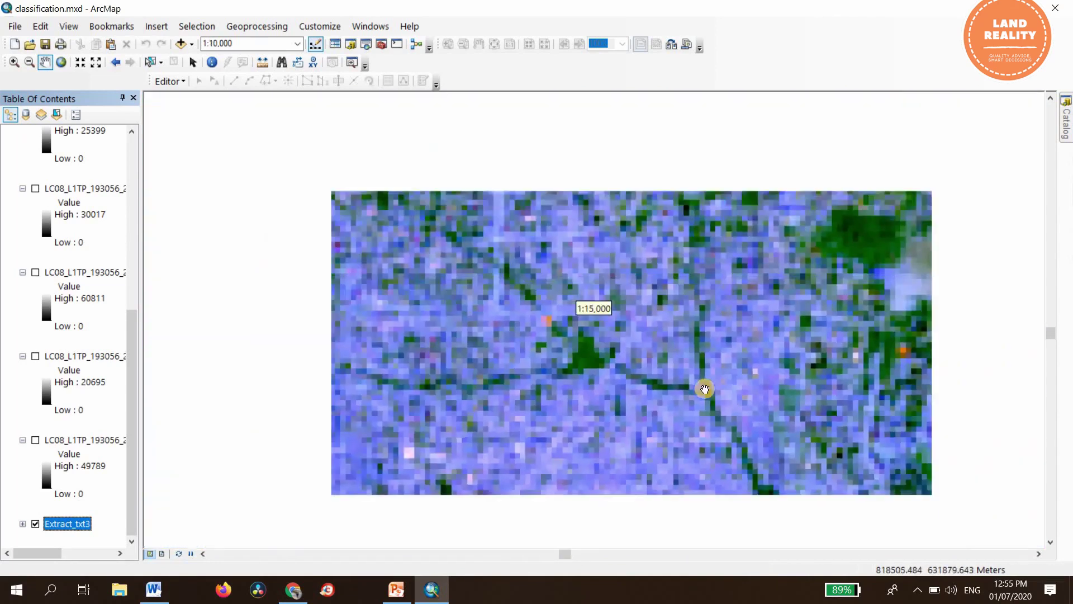
pyautogui.scroll(1, 522, 354)
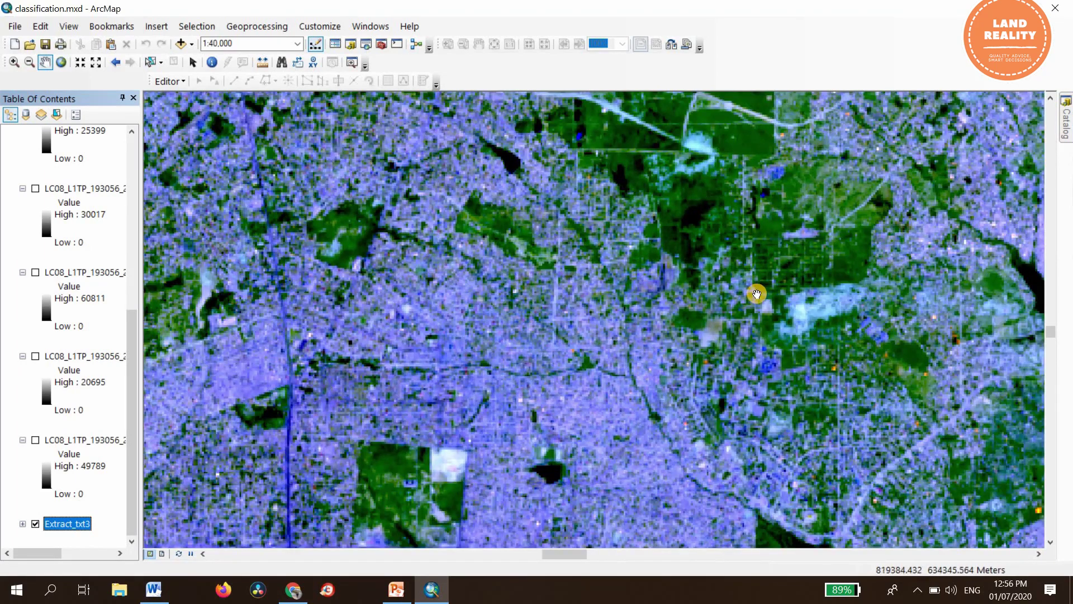
pyautogui.scroll(1, 756, 294)
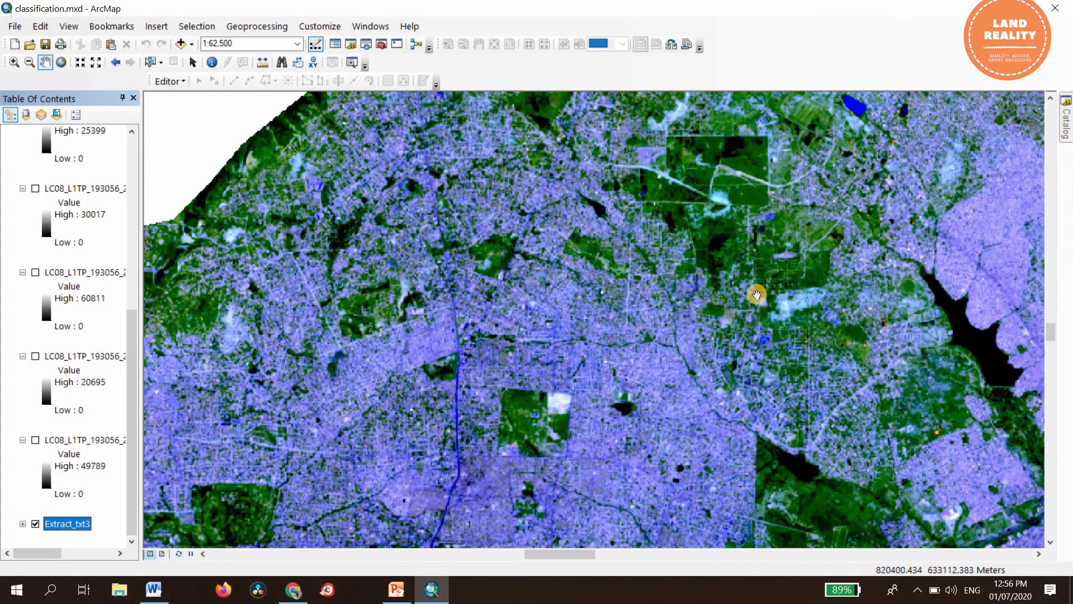
pyautogui.moveTo(389, 319); pyautogui.dragTo(512, 257)
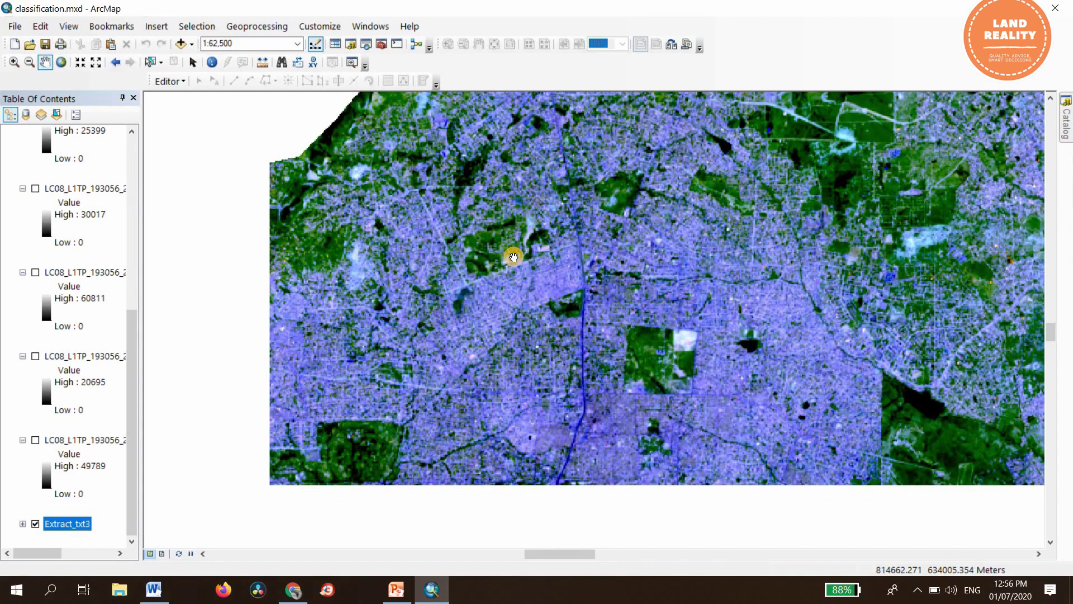
# - Pan across the north-west, south and north, settling on north-east vegetation at 1:150,000
pyautogui.moveTo(355, 270); pyautogui.dragTo(559, 277)
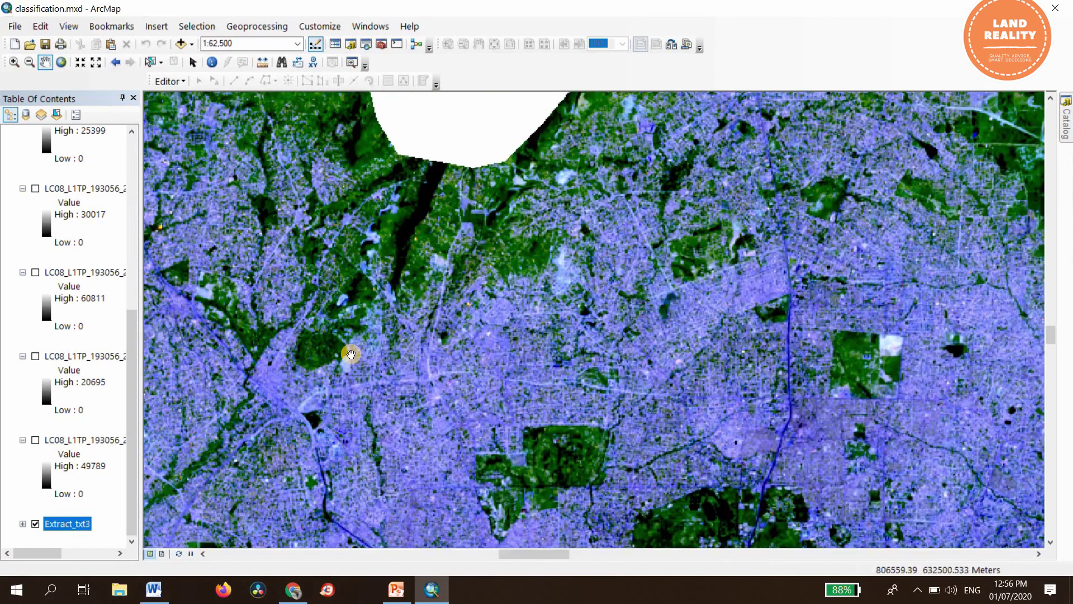
pyautogui.scroll(-2, 351, 353)
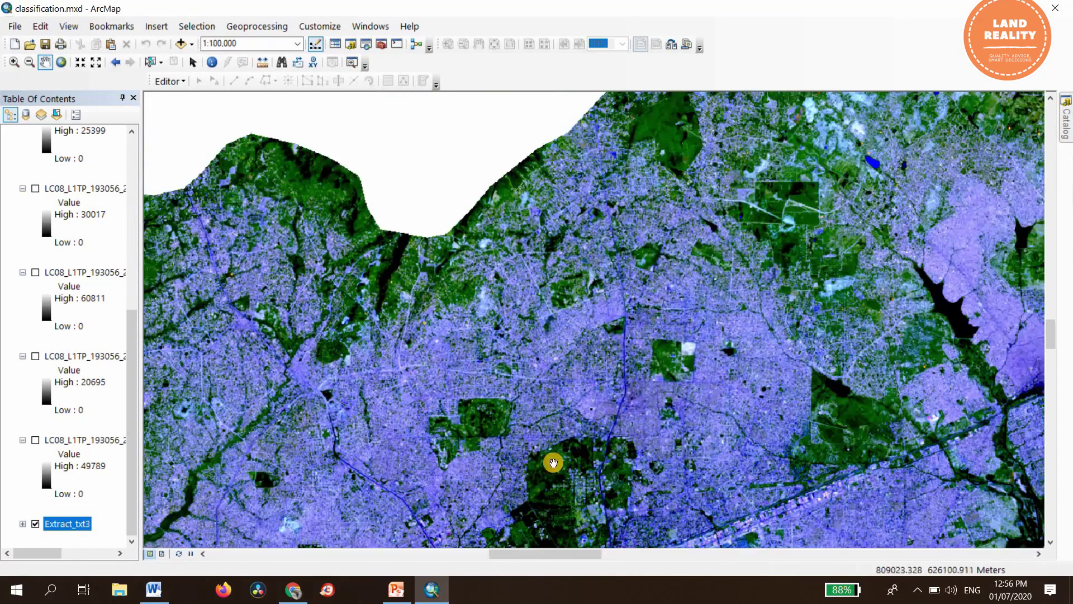
pyautogui.moveTo(715, 489); pyautogui.dragTo(691, 361)
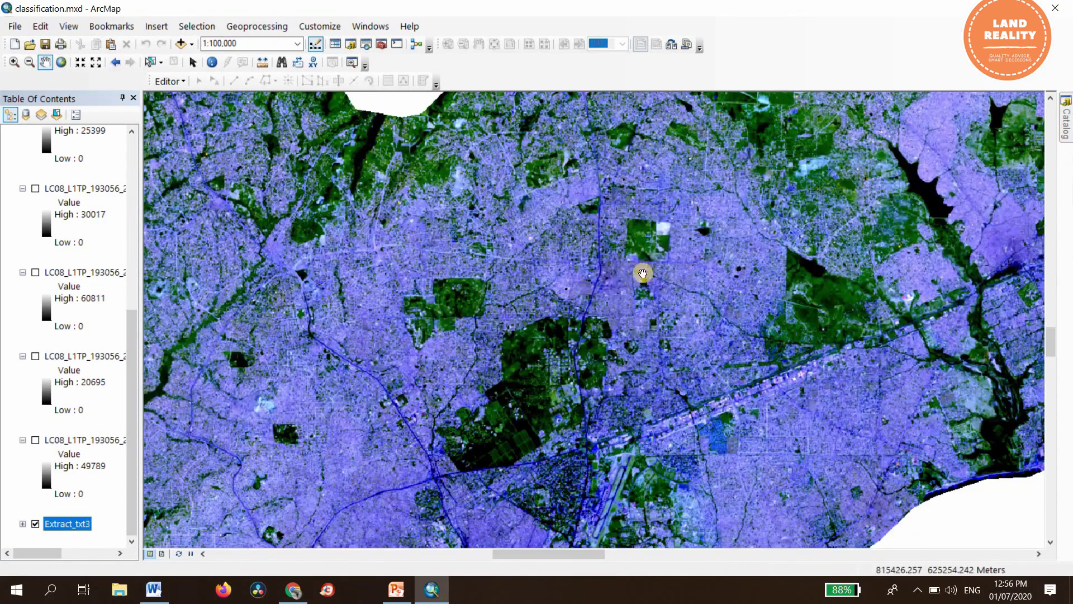
pyautogui.scroll(-1, 522, 230)
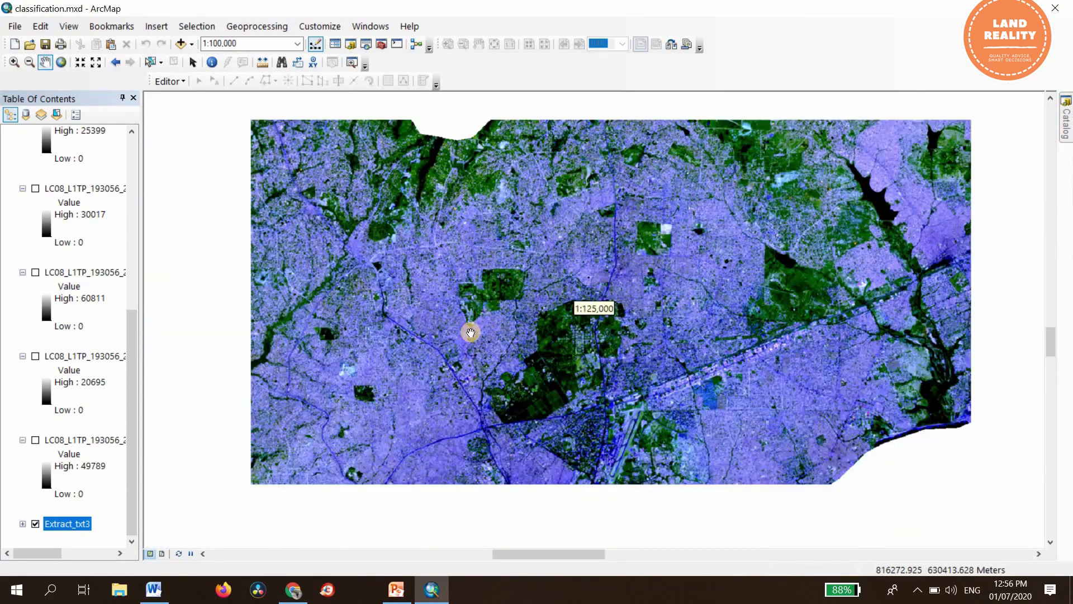
pyautogui.scroll(-2, 475, 319)
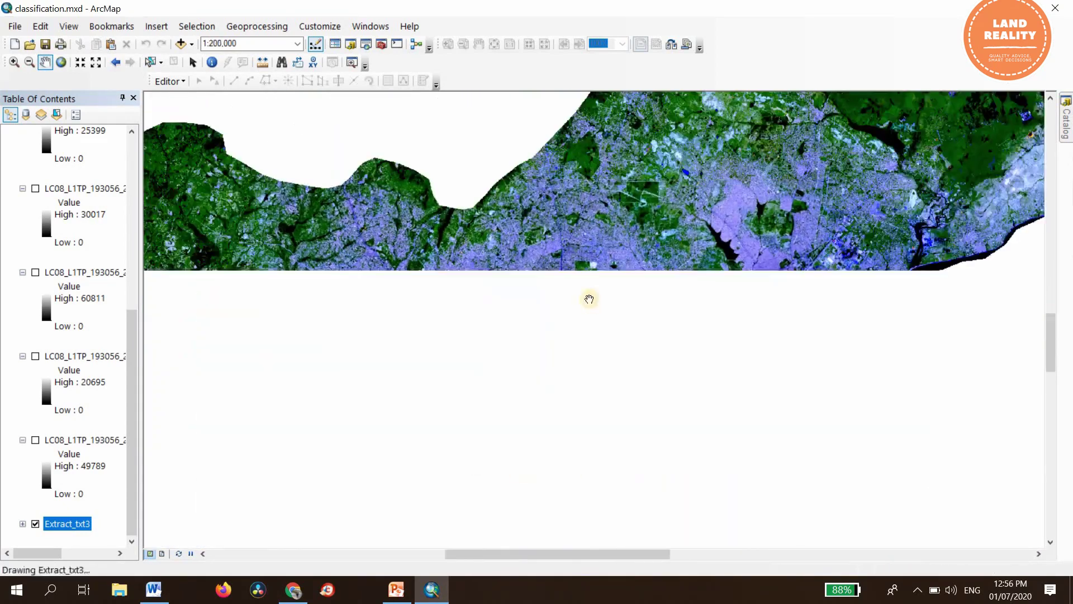
pyautogui.moveTo(569, 171); pyautogui.dragTo(514, 400)
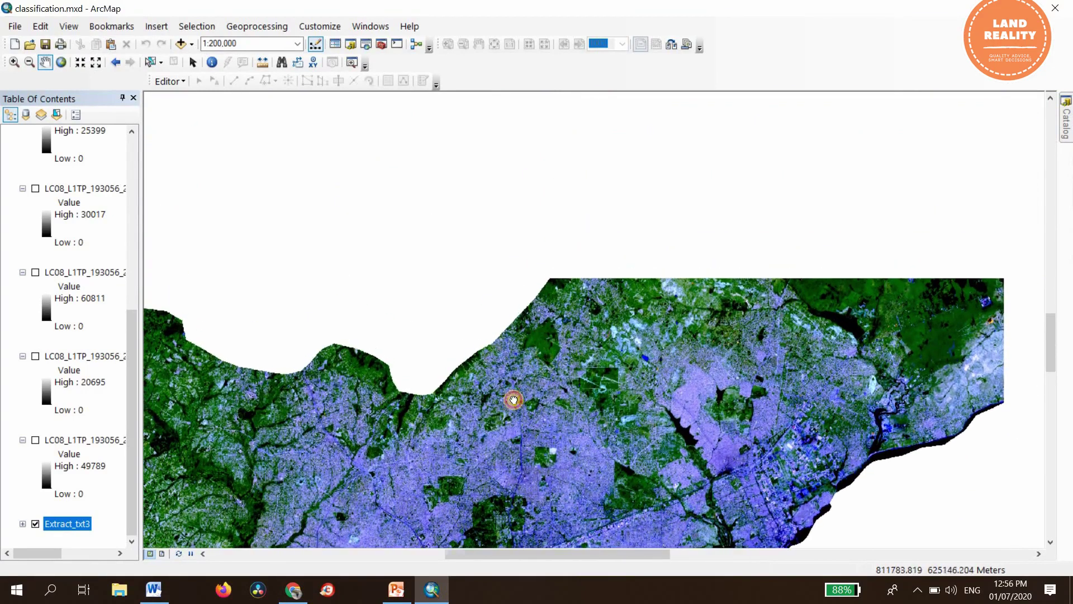
pyautogui.scroll(-1, 565, 450)
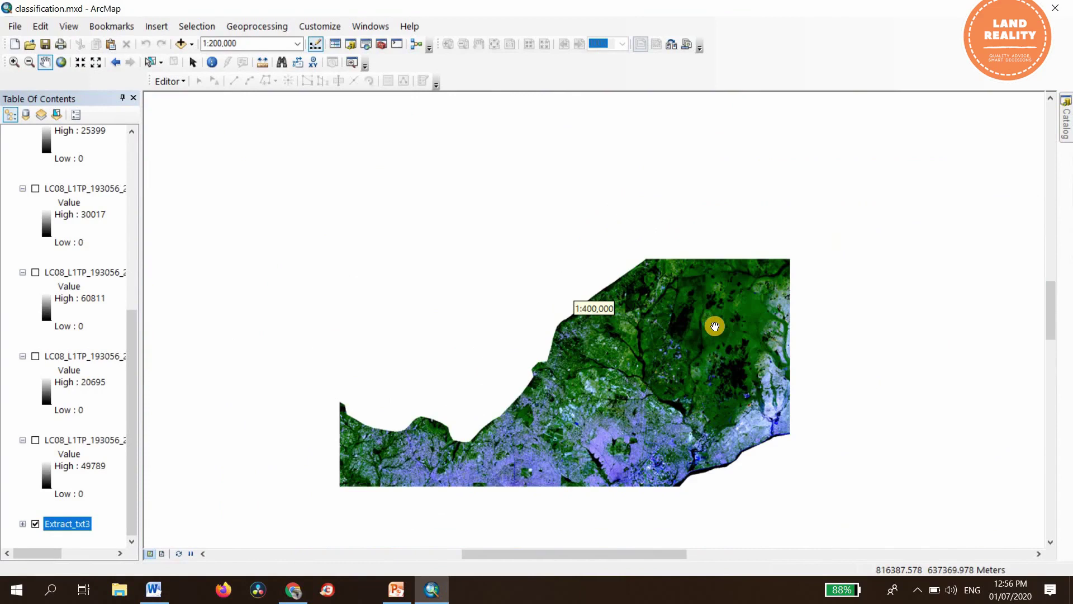
pyautogui.scroll(2, 715, 326)
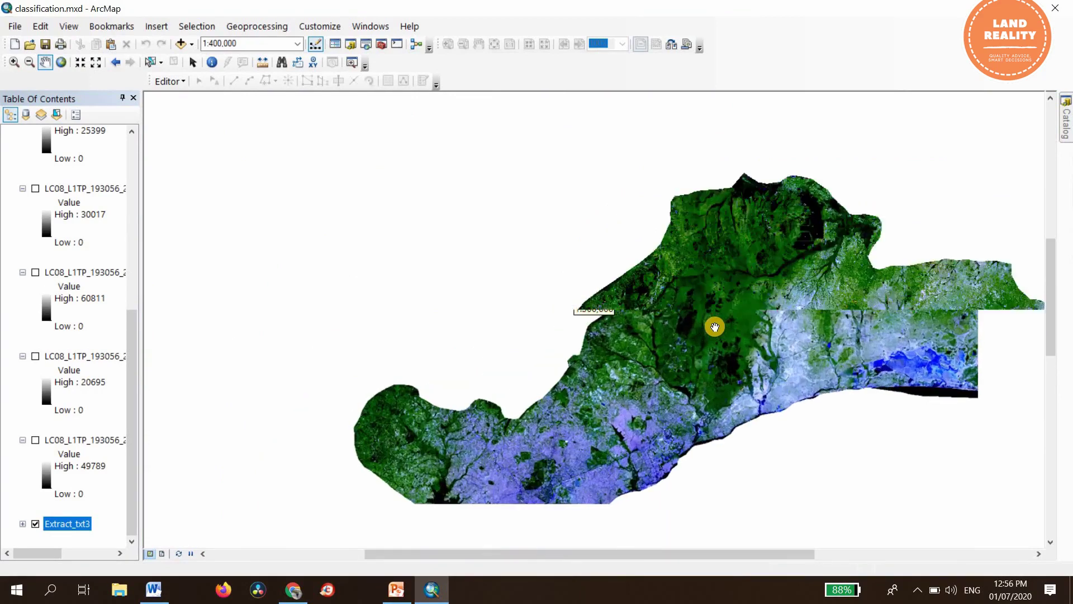
pyautogui.scroll(-3, 715, 326)
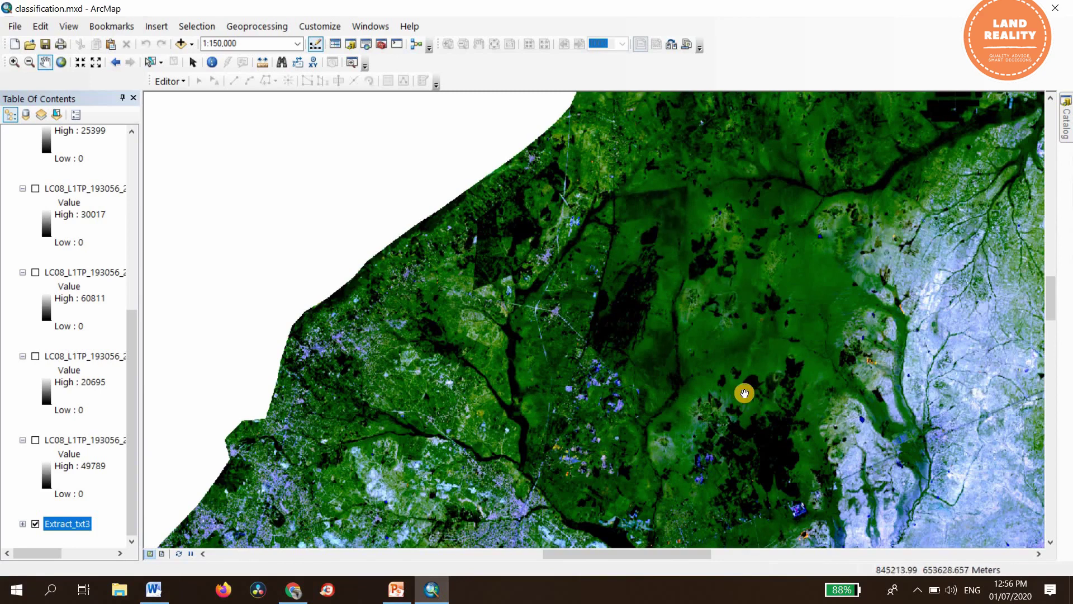
# - Zoom in to 1:25,000 on the vegetated area's fields and roads
pyautogui.scroll(1, 744, 393)
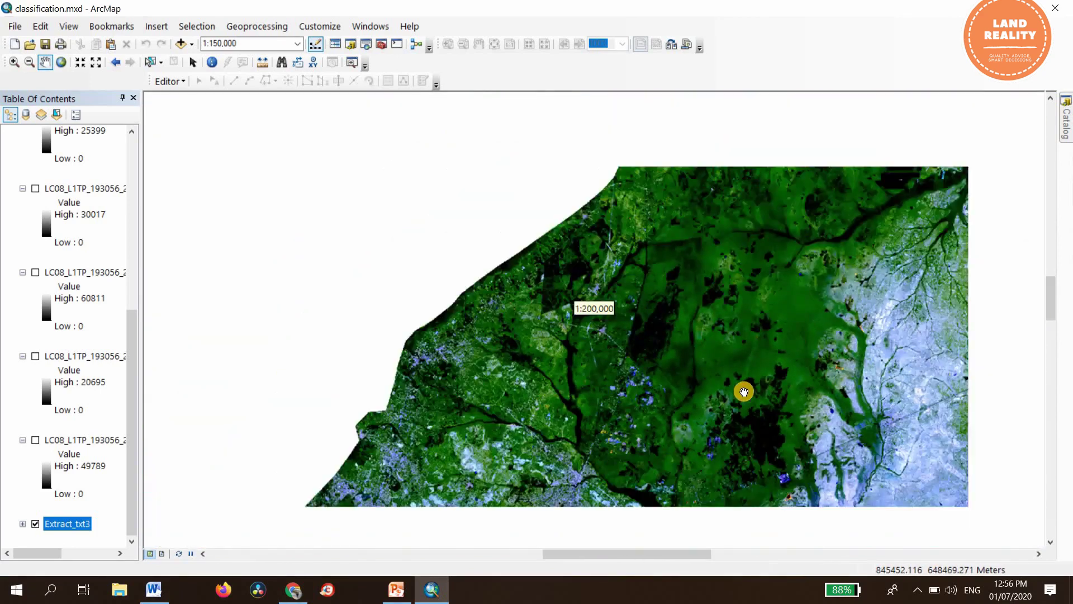
pyautogui.scroll(1, 744, 392)
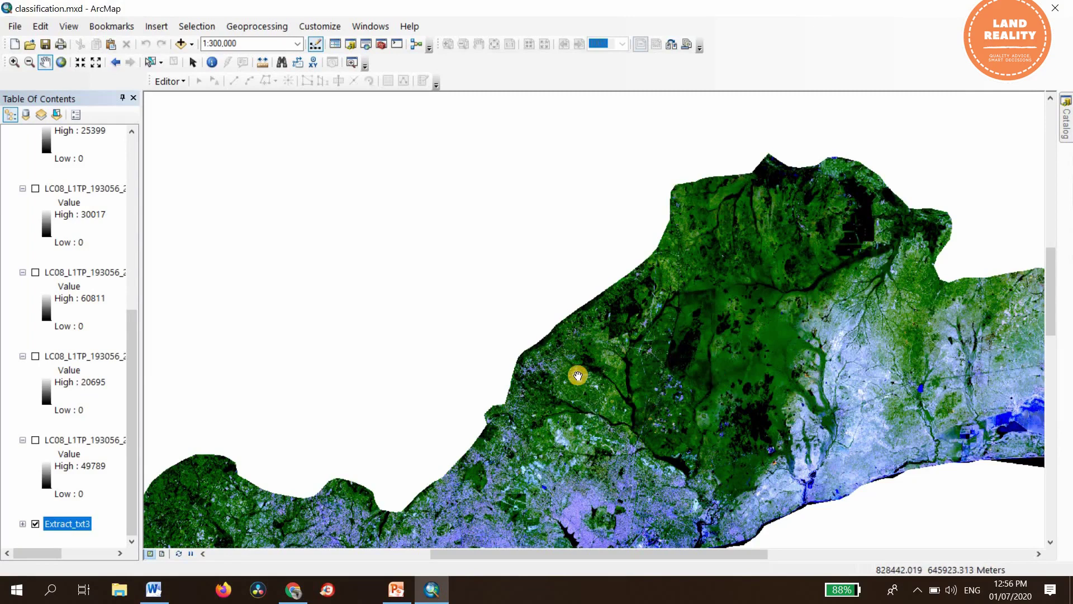
pyautogui.scroll(-4, 578, 375)
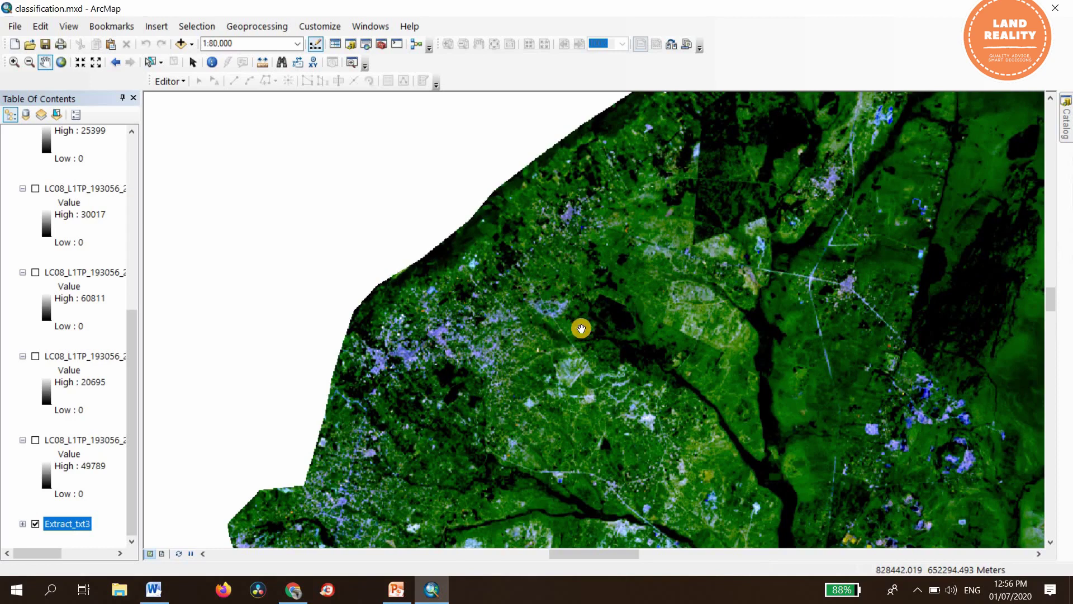
pyautogui.scroll(1, 581, 329)
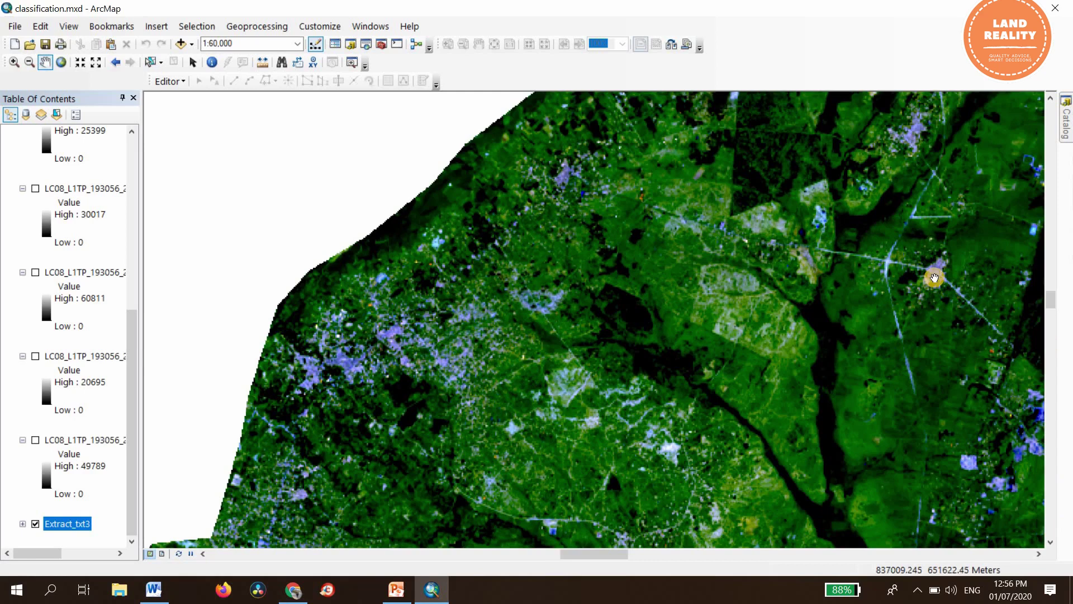
pyautogui.scroll(2, 935, 278)
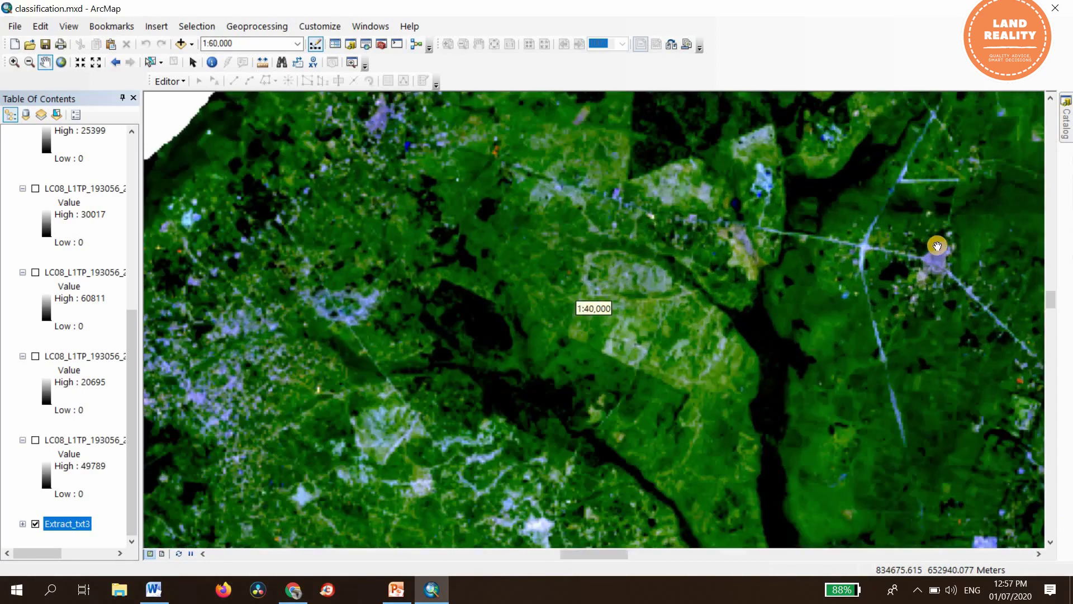
pyautogui.scroll(2, 945, 285)
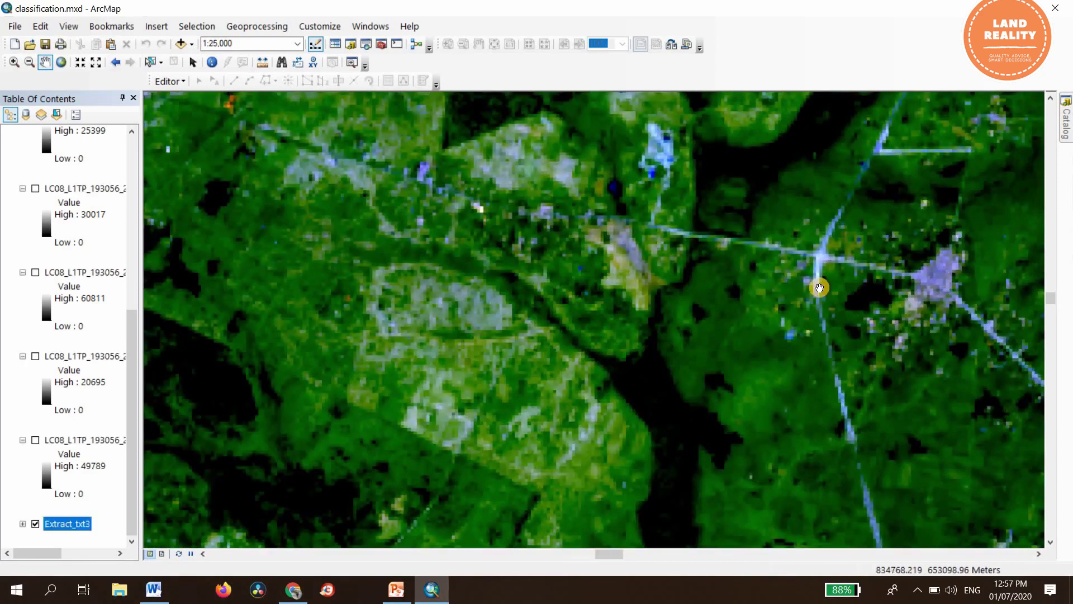
# - Zoom out to 1:62,500 and pan south over the dark river channels
pyautogui.scroll(-2, 875, 469)
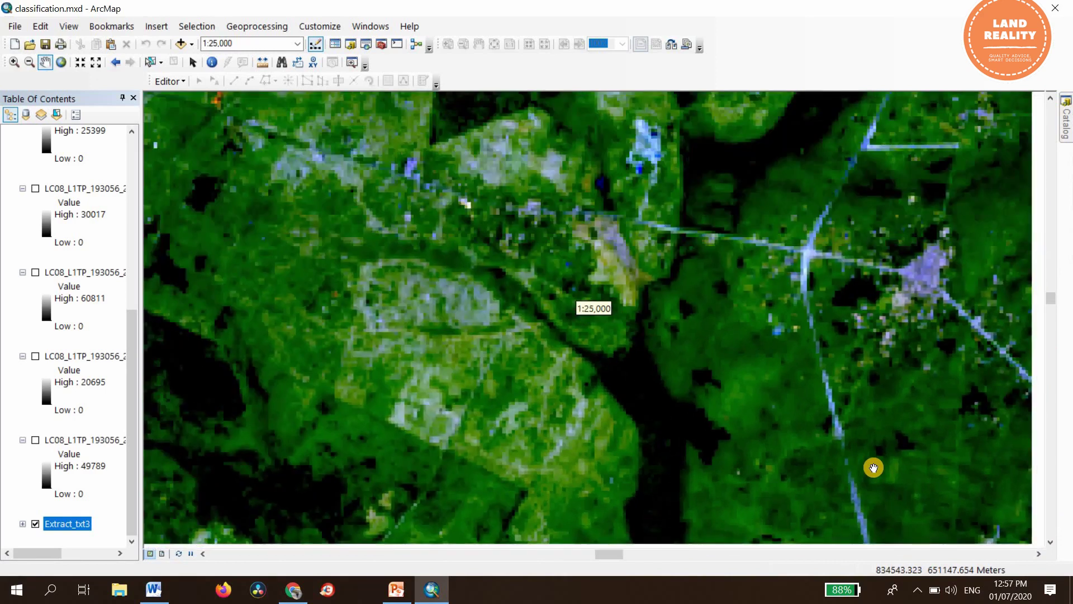
pyautogui.scroll(-2, 838, 475)
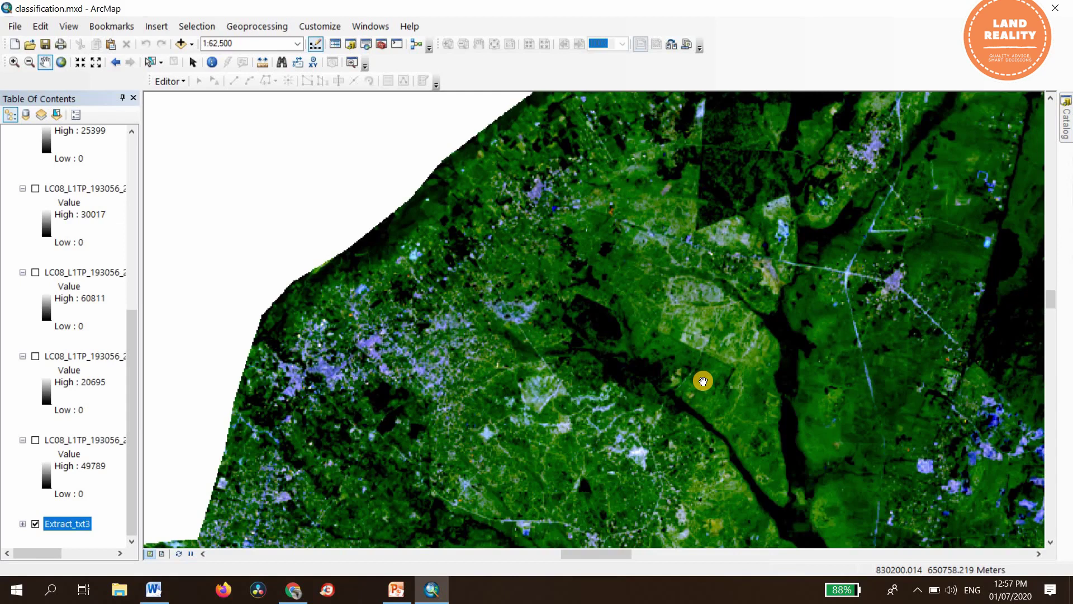
pyautogui.moveTo(570, 501); pyautogui.dragTo(599, 333)
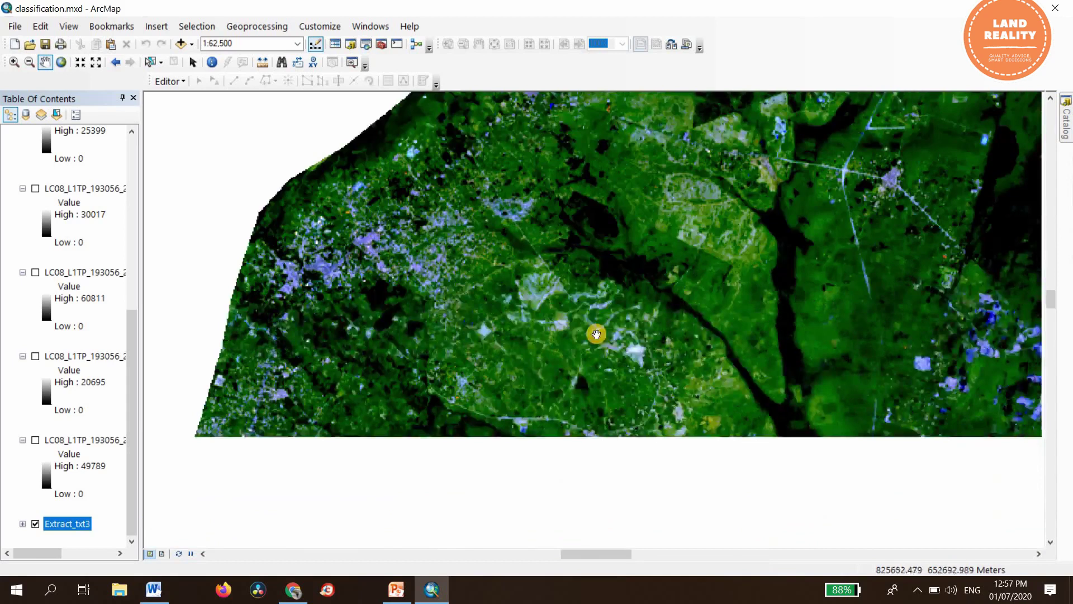
pyautogui.moveTo(616, 458); pyautogui.dragTo(621, 351)
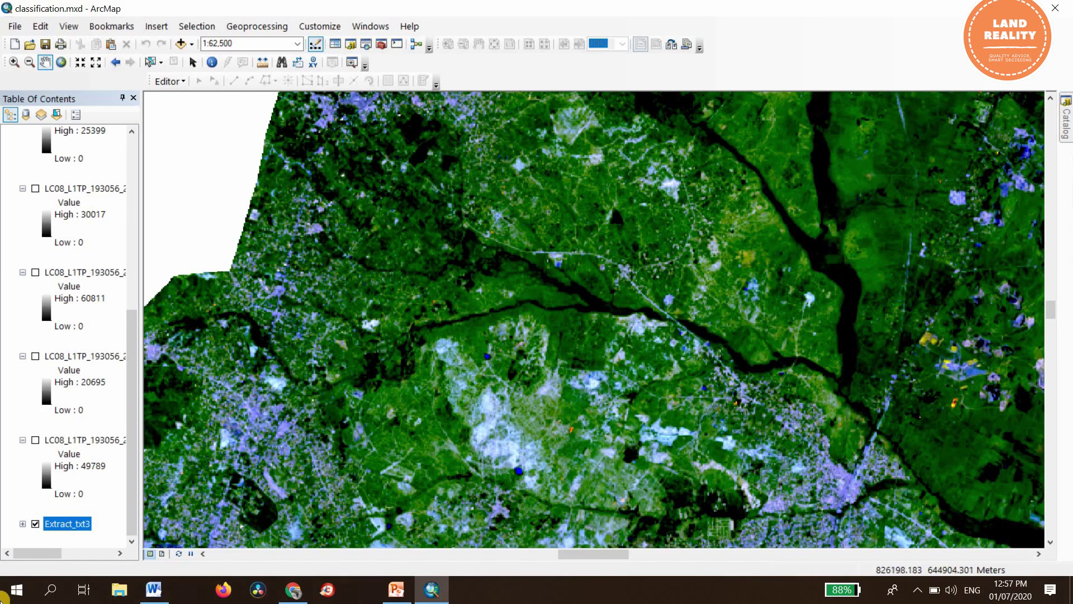
# - Set Extract_txt3 to Red Band_6, Green Band_5, Blue Band_2, apply, and close with OK
pyautogui.rightClick(68, 522)
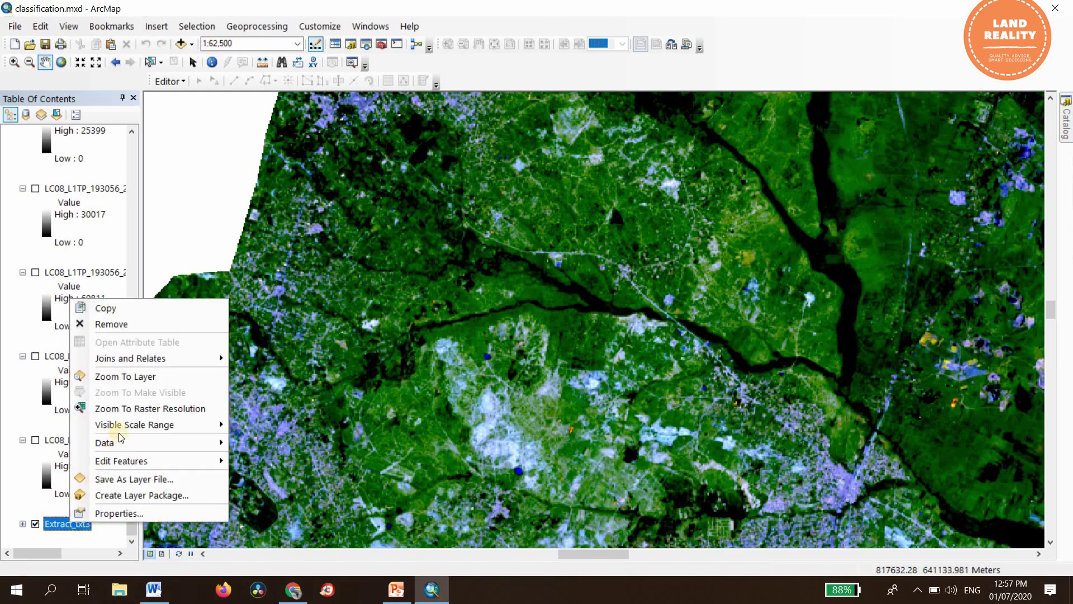
pyautogui.click(134, 513)
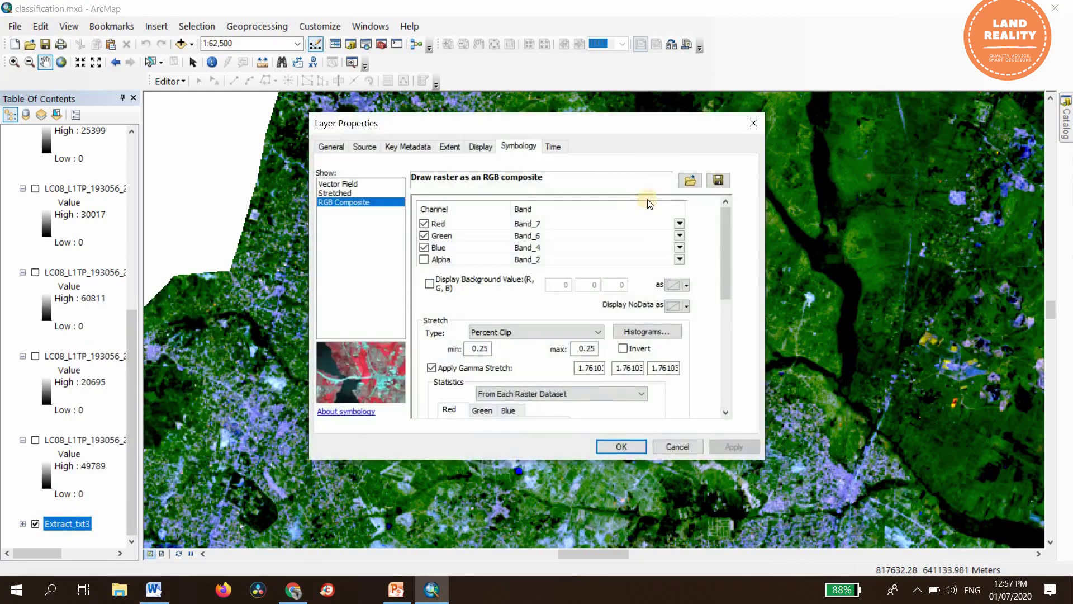
pyautogui.click(680, 225)
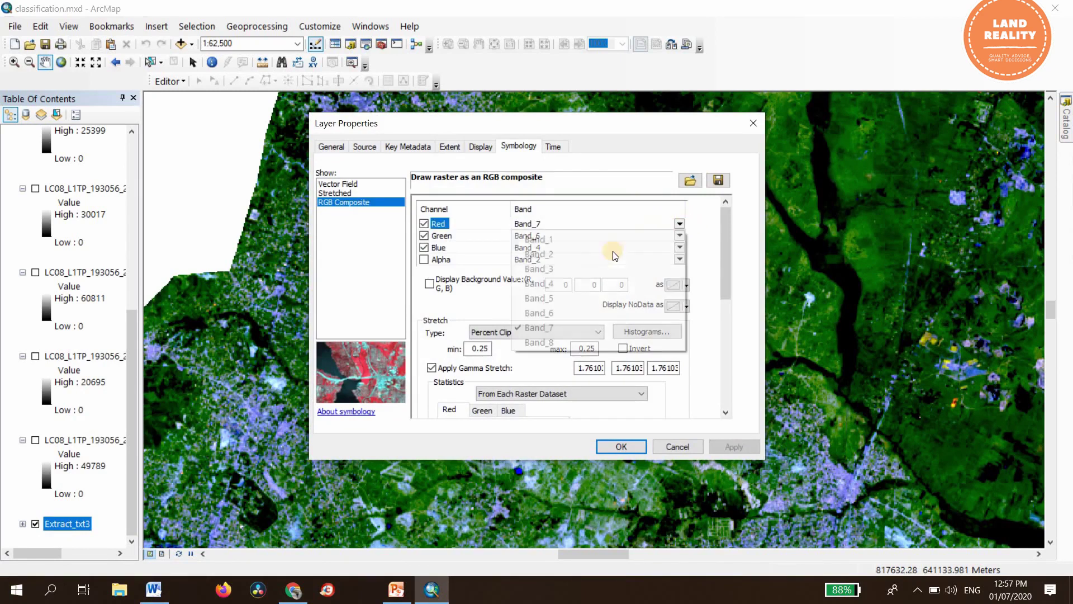
pyautogui.click(558, 312)
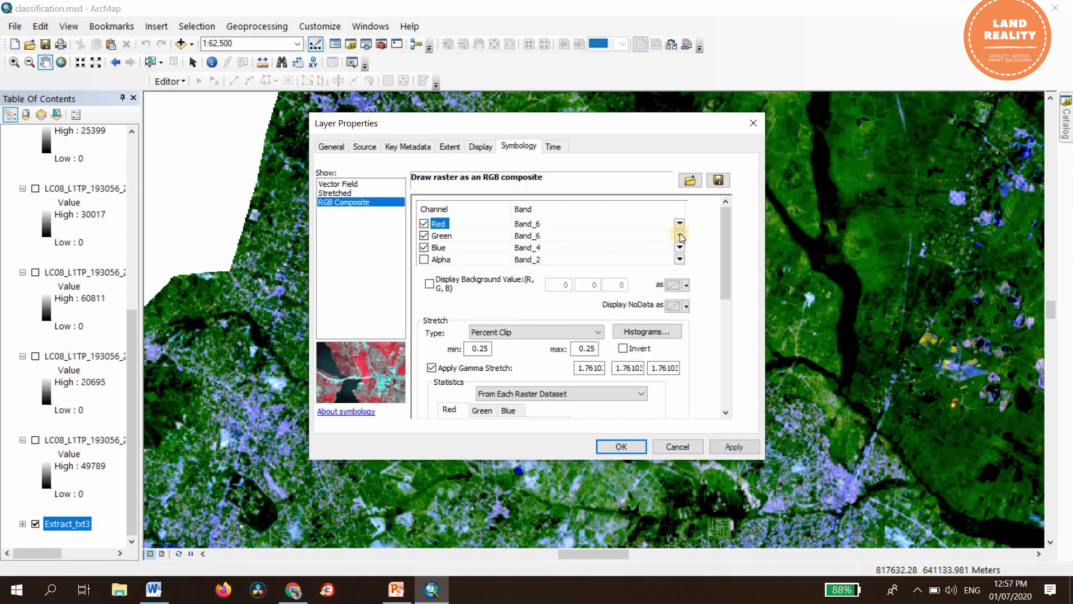
pyautogui.click(623, 235)
pyautogui.click(554, 313)
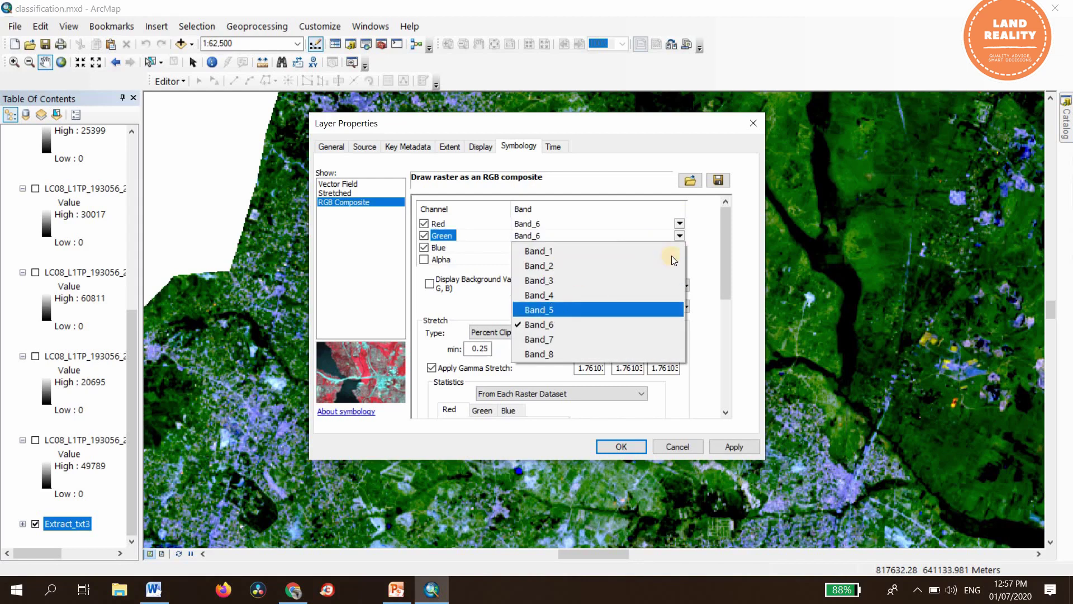
pyautogui.click(678, 248)
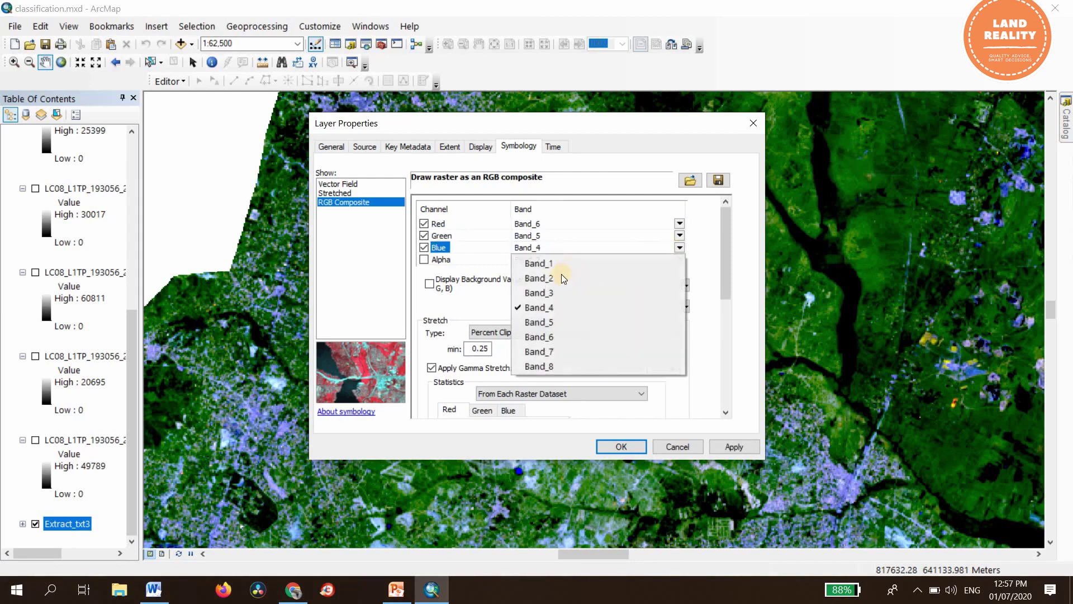
pyautogui.click(558, 277)
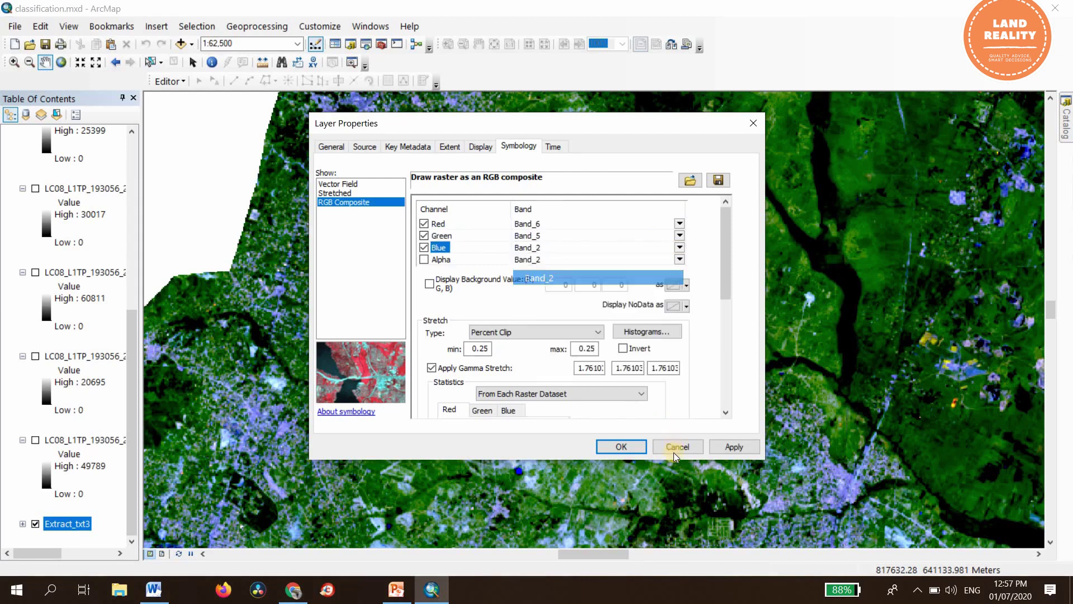
pyautogui.click(705, 447)
pyautogui.click(620, 446)
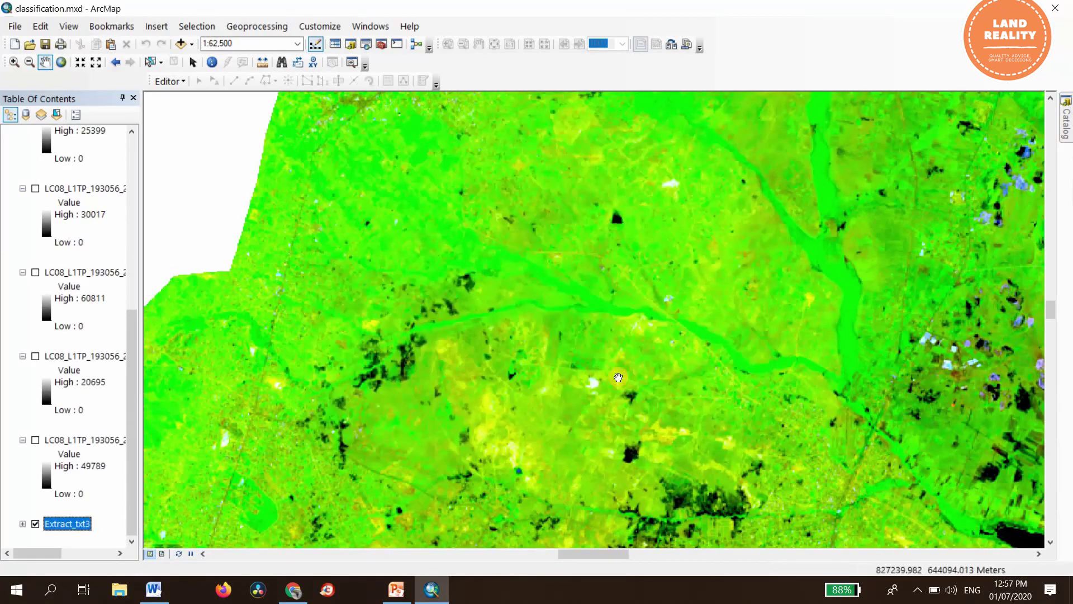
# - Zoom to the full extent of the Extract_txt3 layer
pyautogui.scroll(-1, 618, 378)
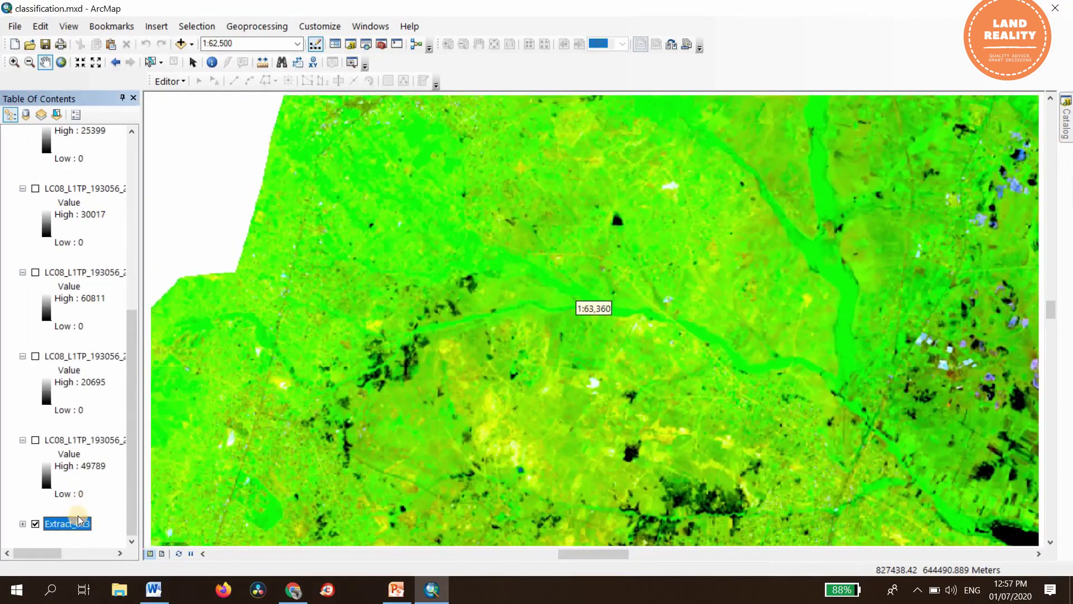
pyautogui.rightClick(80, 524)
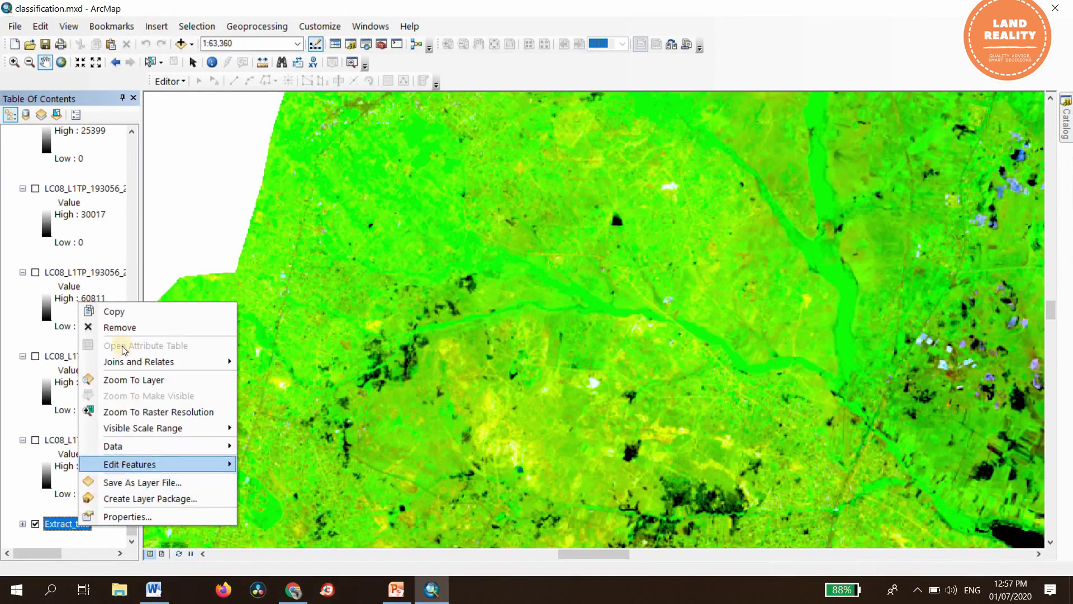
pyautogui.click(142, 379)
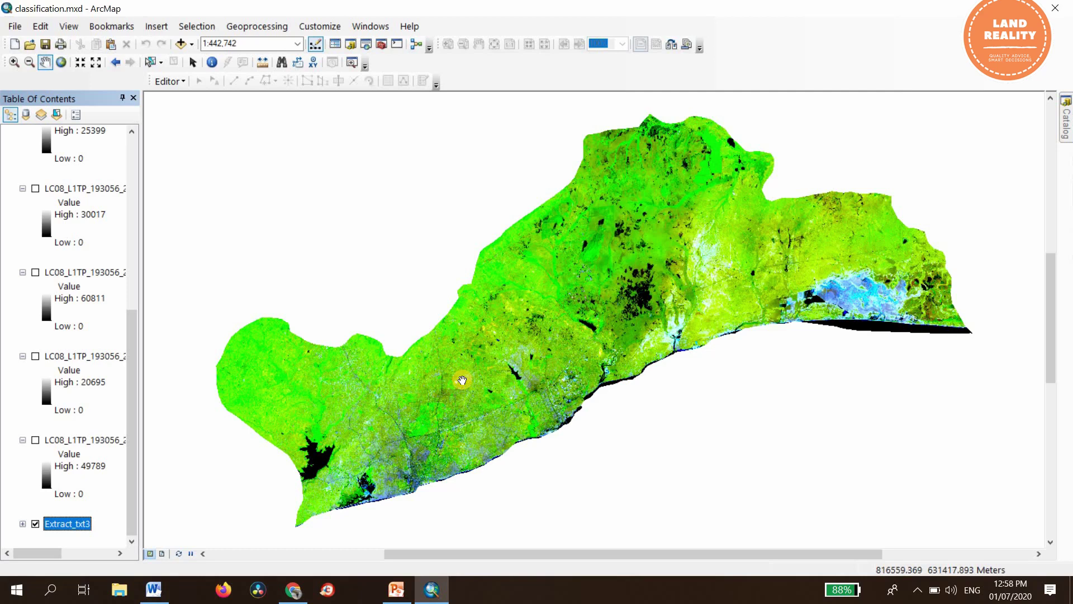
# - Zoom and pan west to the coastline and dark lagoon at 1:150,000
pyautogui.scroll(2, 507, 350)
pyautogui.moveTo(401, 434); pyautogui.dragTo(626, 357)
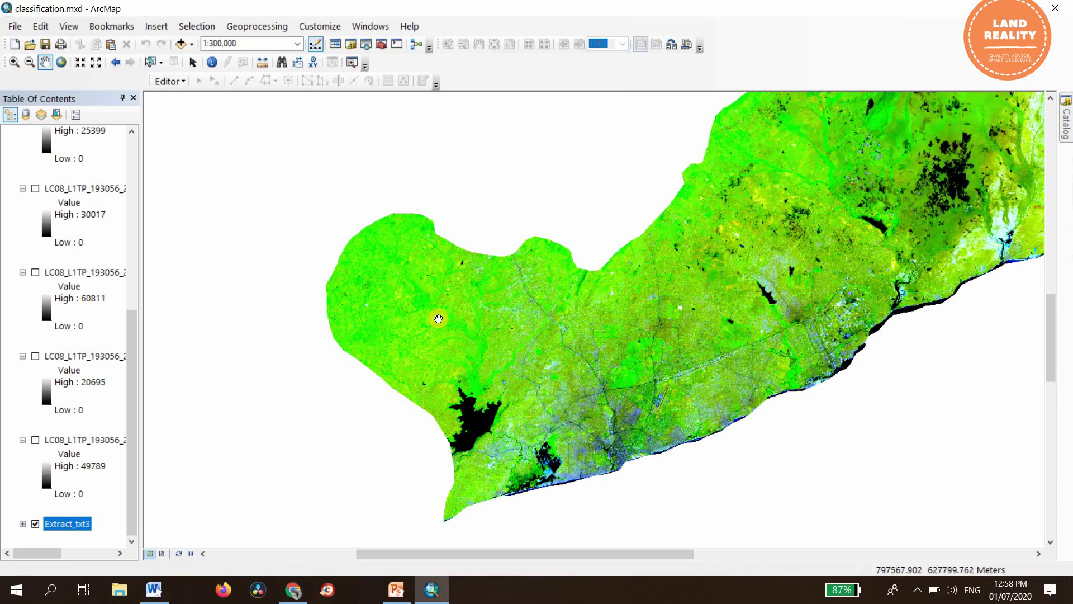
pyautogui.scroll(3, 438, 317)
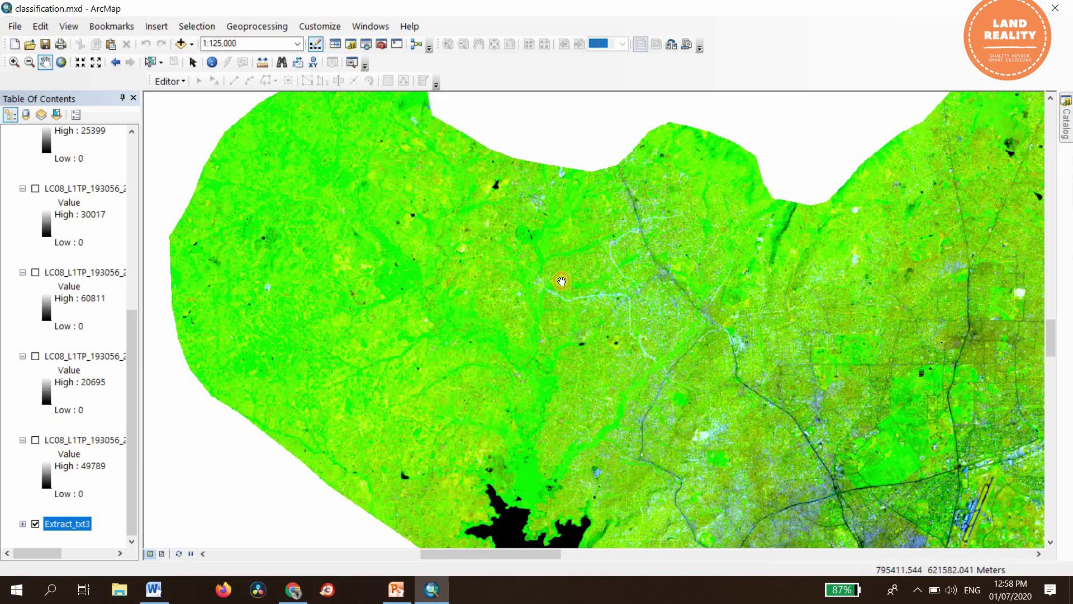
pyautogui.moveTo(559, 280); pyautogui.dragTo(534, 102)
pyautogui.moveTo(495, 421); pyautogui.dragTo(468, 311)
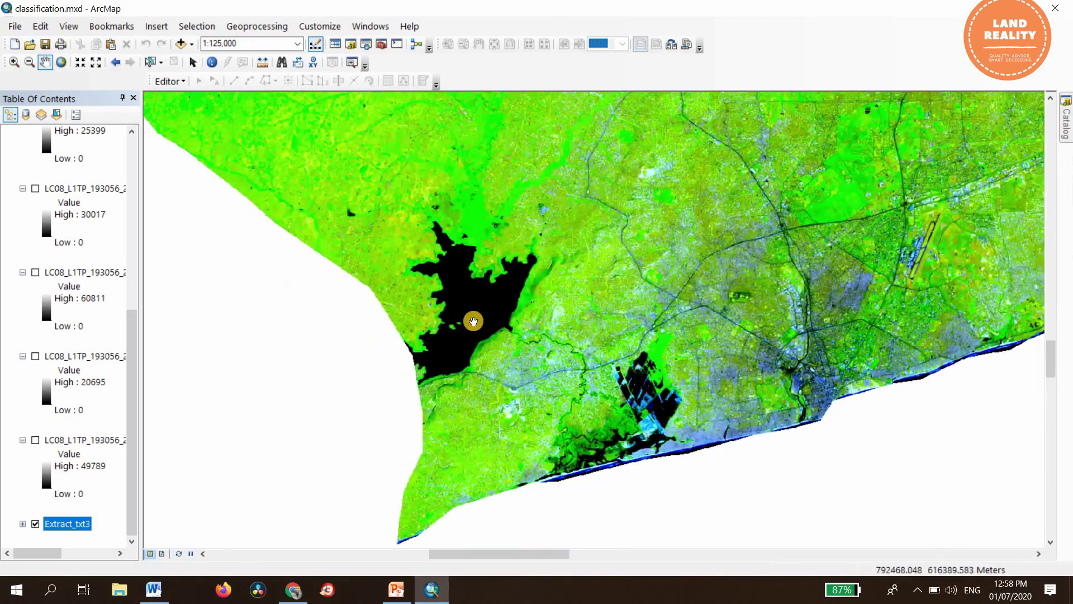
pyautogui.scroll(-1, 531, 288)
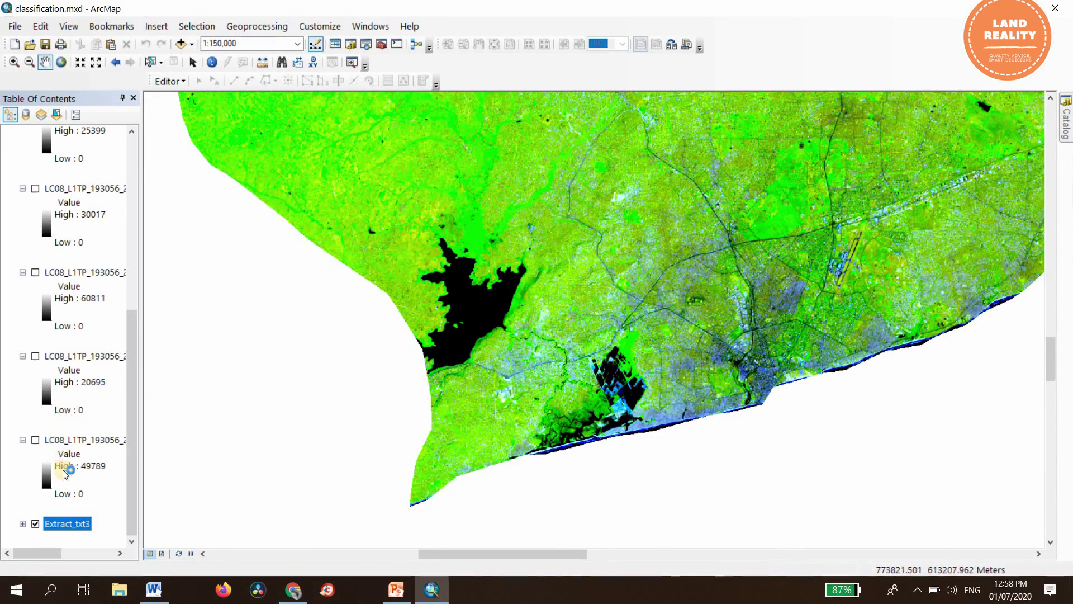
# - Set Extract_txt3's symbology to Red Band_7, Green Band_6, Blue Band_2 and apply it
pyautogui.rightClick(62, 522)
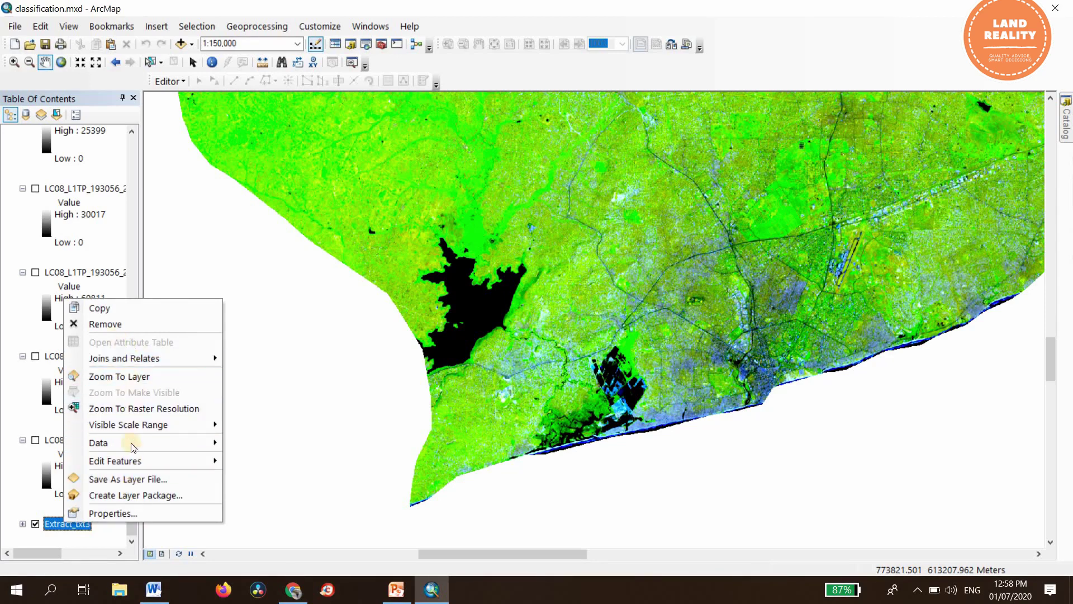
pyautogui.click(124, 514)
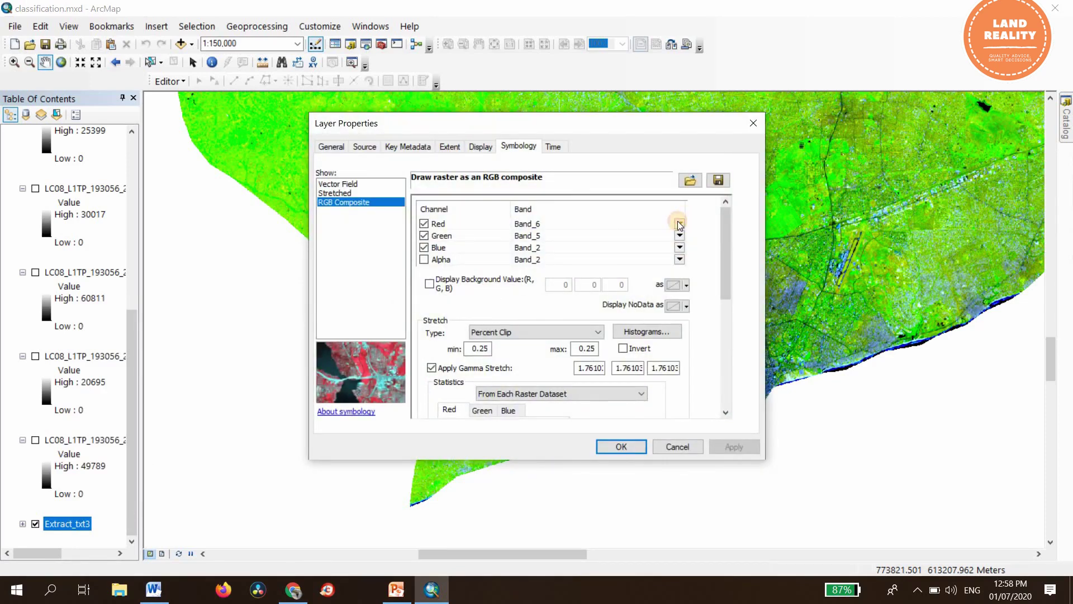
pyautogui.click(680, 224)
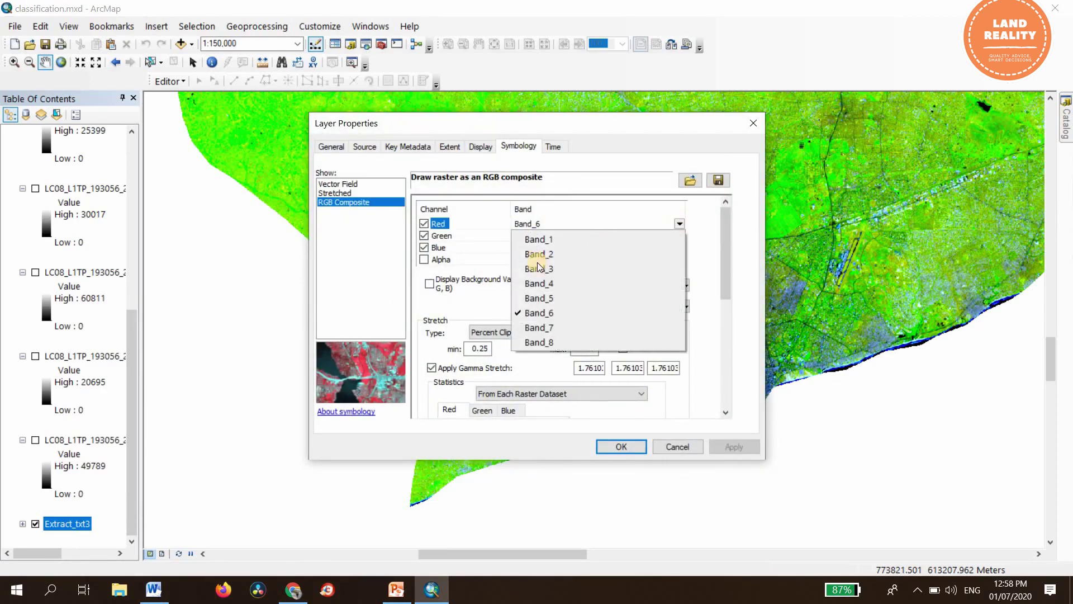
pyautogui.click(559, 327)
pyautogui.click(680, 236)
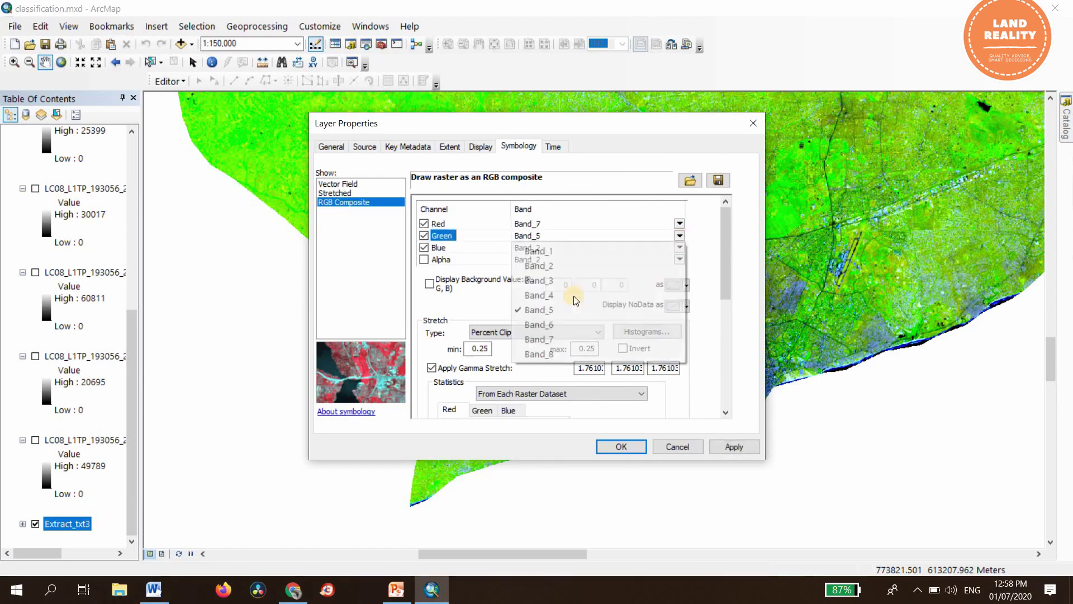
pyautogui.click(553, 326)
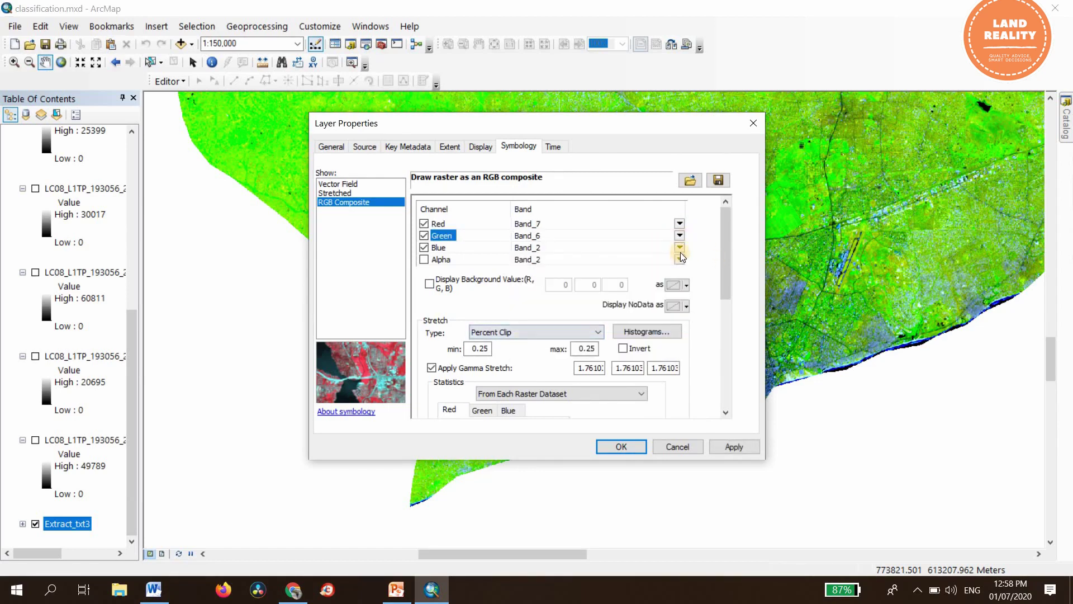
pyautogui.click(681, 248)
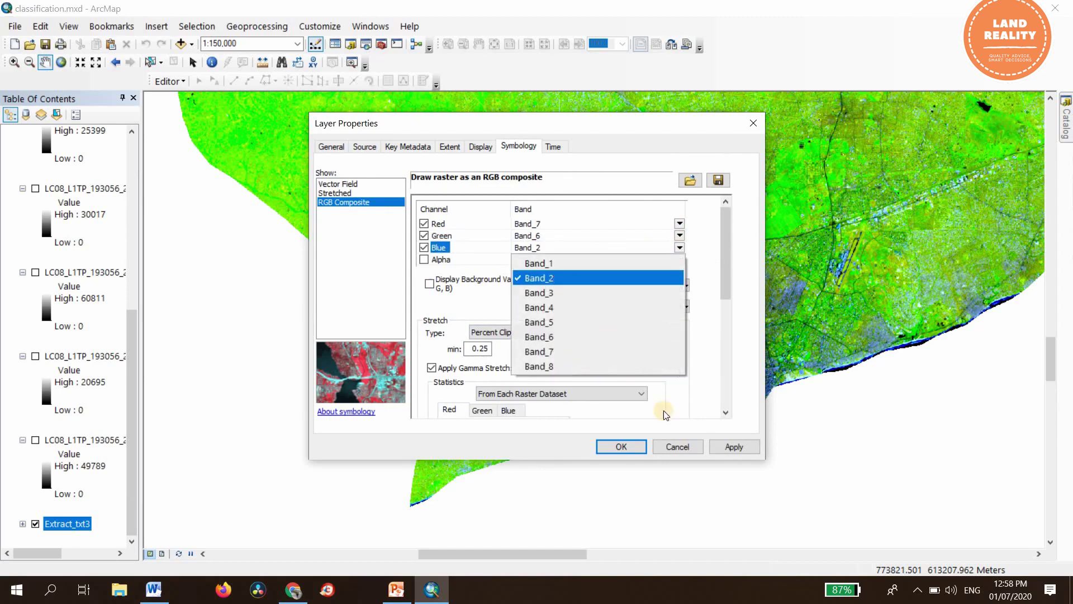
pyautogui.click(735, 447)
pyautogui.click(622, 447)
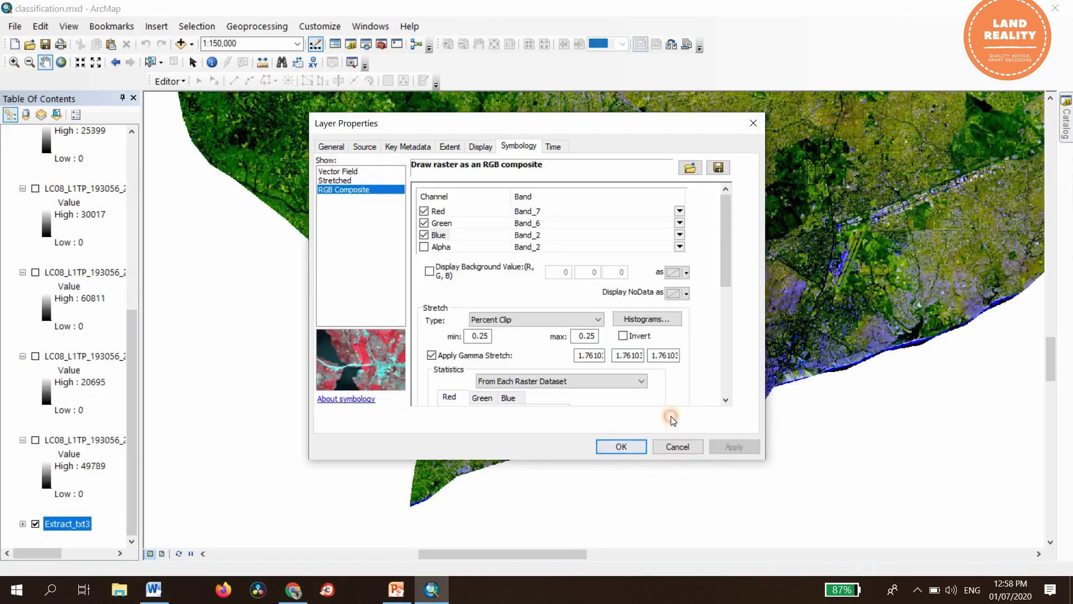
pyautogui.scroll(2, 697, 250)
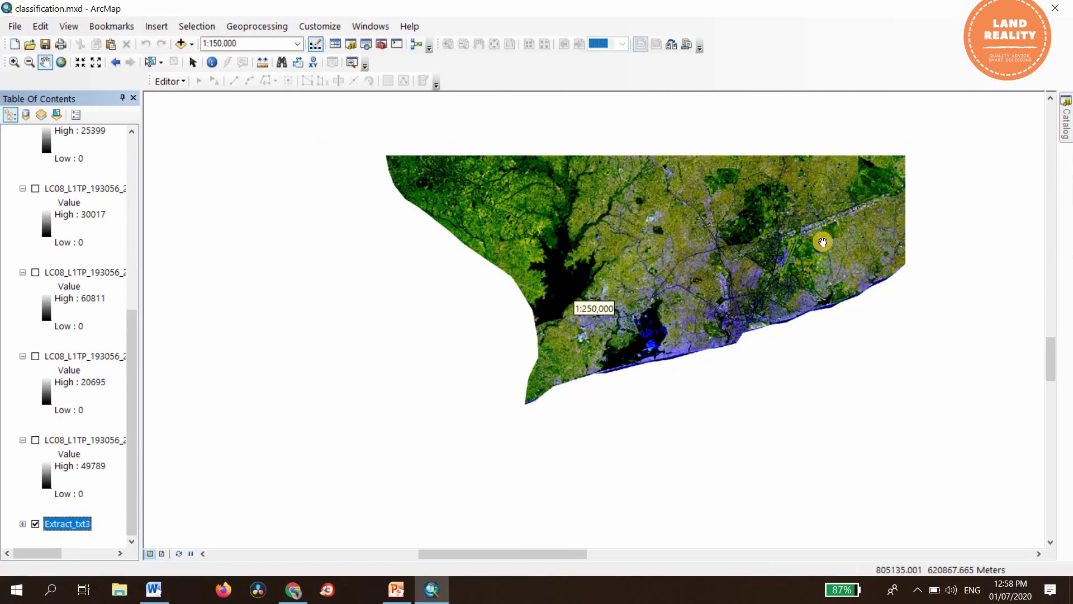
# - Pan and zoom in and out across the 7-6-2 composite to survey the coast
pyautogui.moveTo(604, 337); pyautogui.dragTo(412, 497)
pyautogui.moveTo(889, 281); pyautogui.dragTo(748, 307)
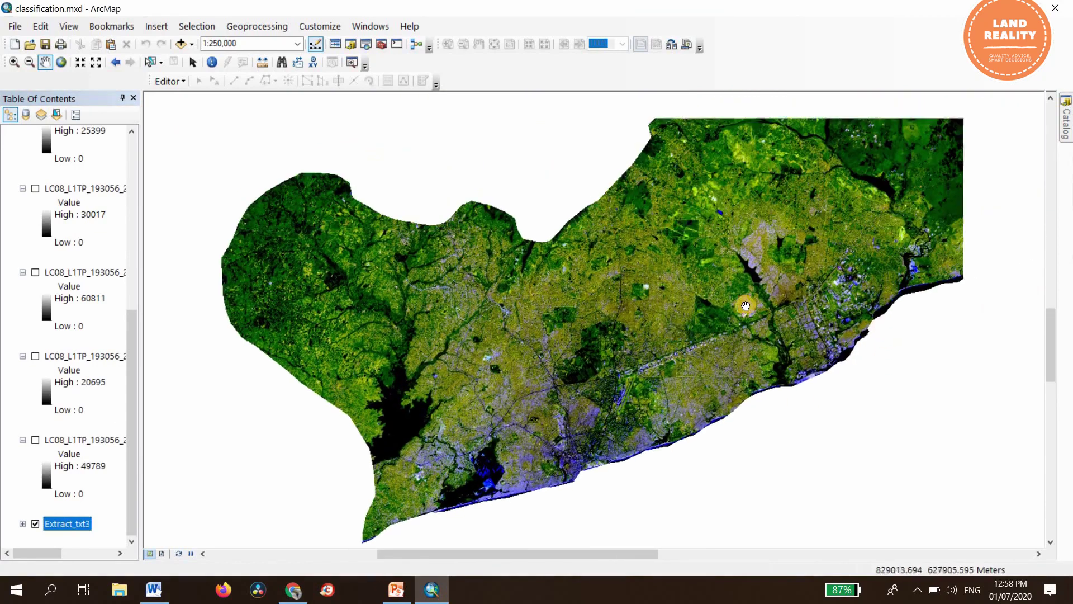
pyautogui.scroll(-2, 684, 305)
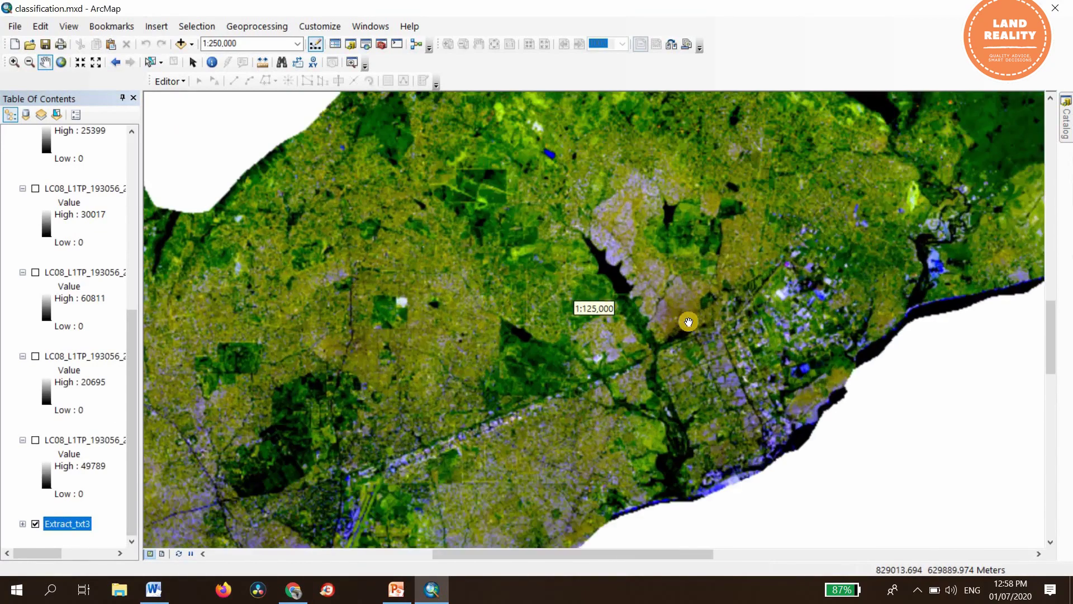
pyautogui.scroll(-2, 699, 346)
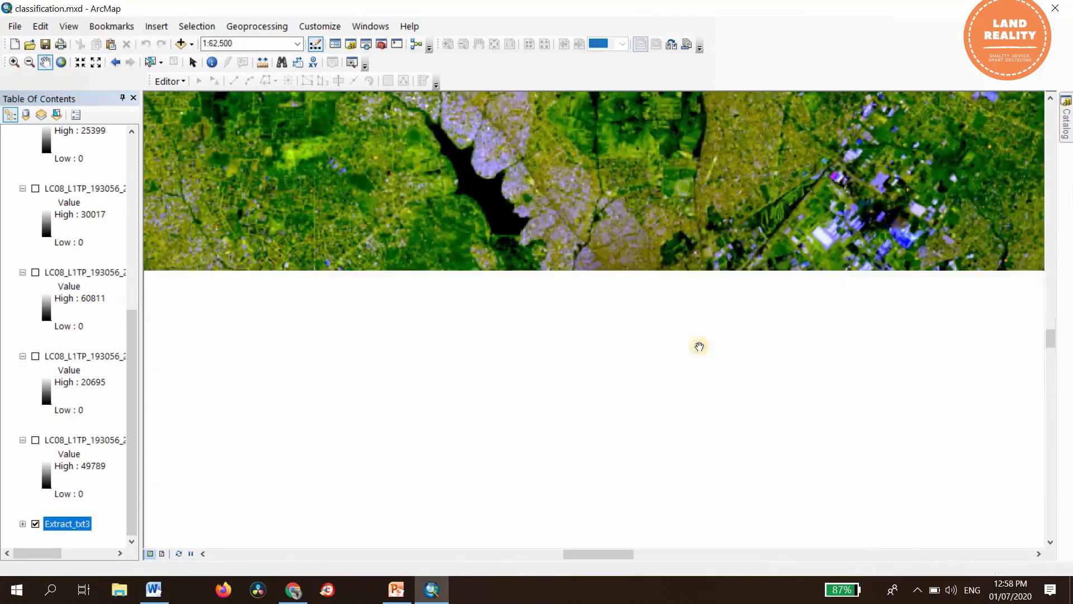
pyautogui.scroll(-2, 699, 347)
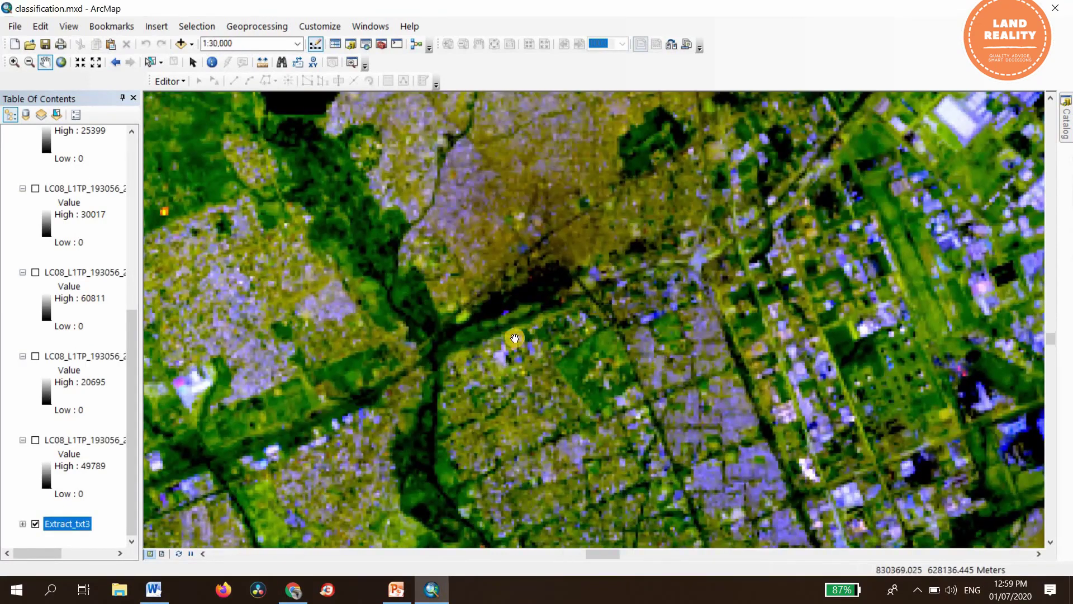
pyautogui.scroll(2, 505, 336)
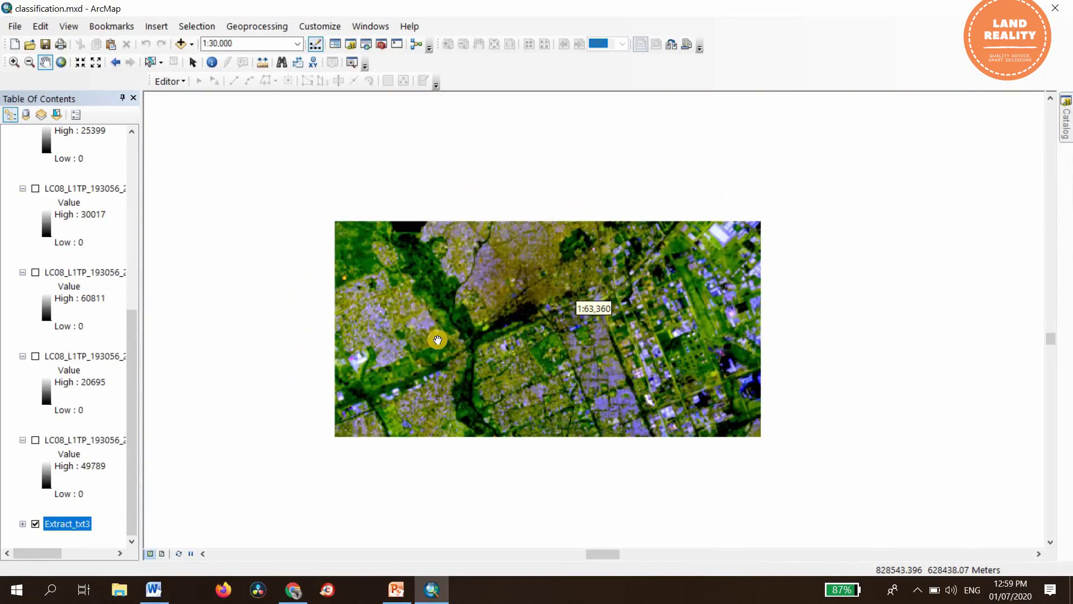
pyautogui.scroll(1, 682, 312)
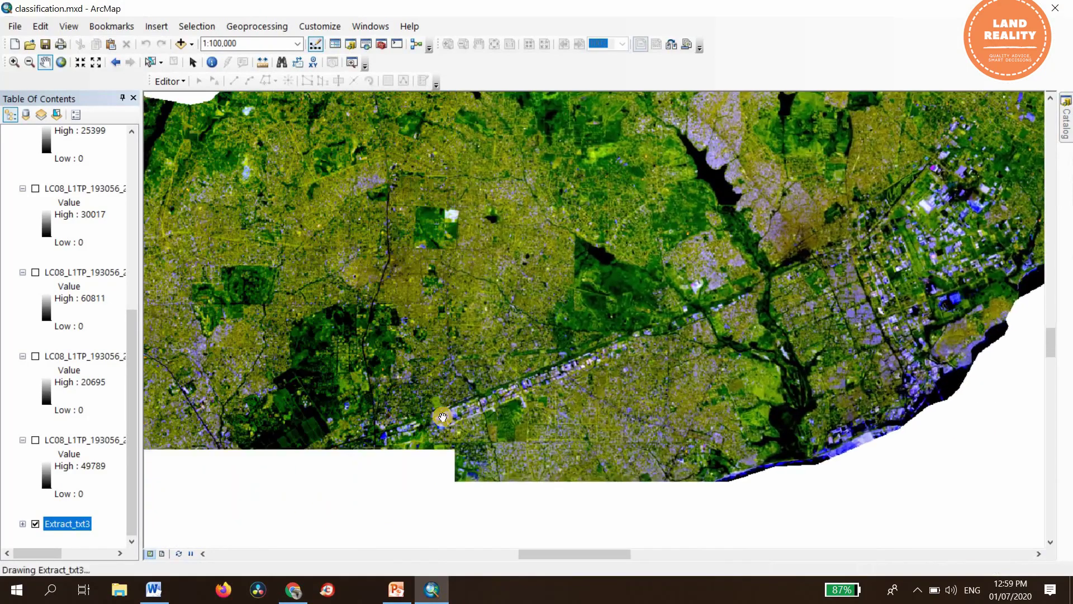
# - Pan to the built-up inland area north-east of the lagoon at 1:100,000
pyautogui.moveTo(824, 251); pyautogui.dragTo(750, 333)
pyautogui.moveTo(866, 280); pyautogui.dragTo(742, 320)
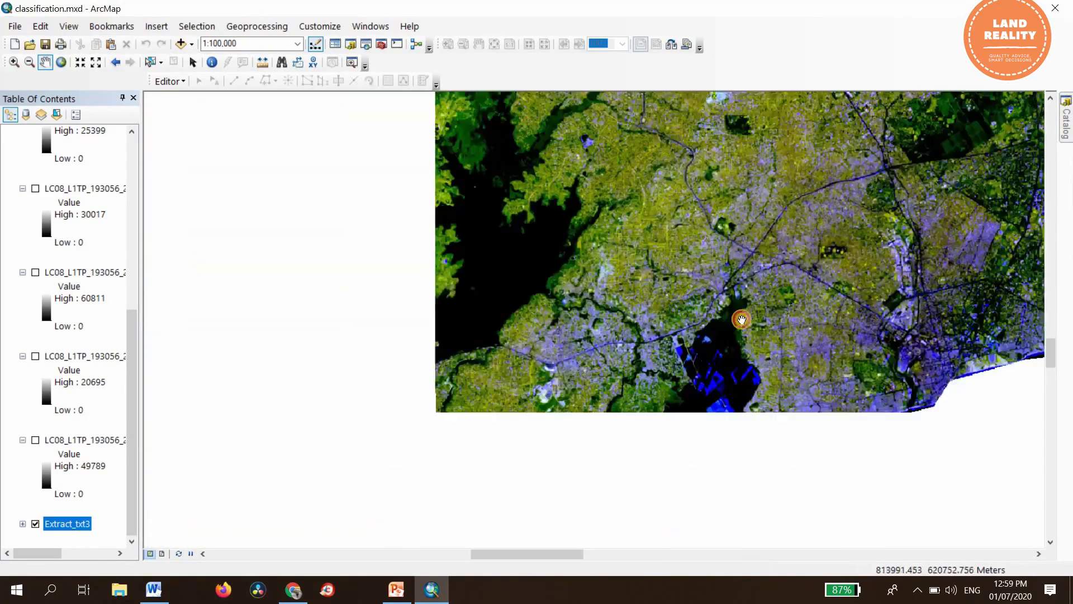
pyautogui.moveTo(670, 270); pyautogui.dragTo(635, 465)
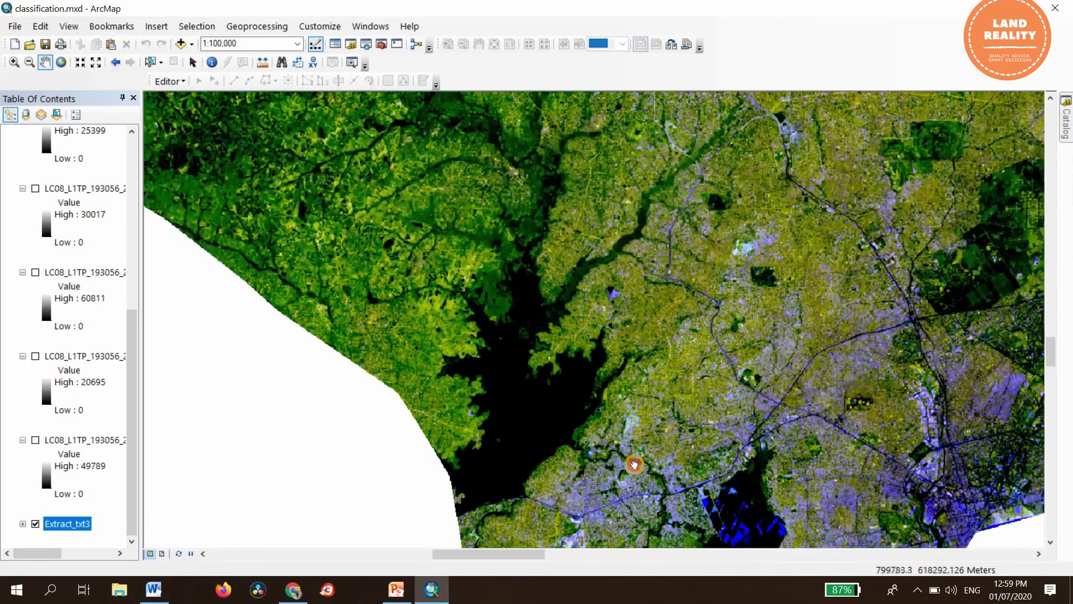
pyautogui.moveTo(950, 424); pyautogui.dragTo(738, 407)
pyautogui.moveTo(782, 347); pyautogui.dragTo(746, 368)
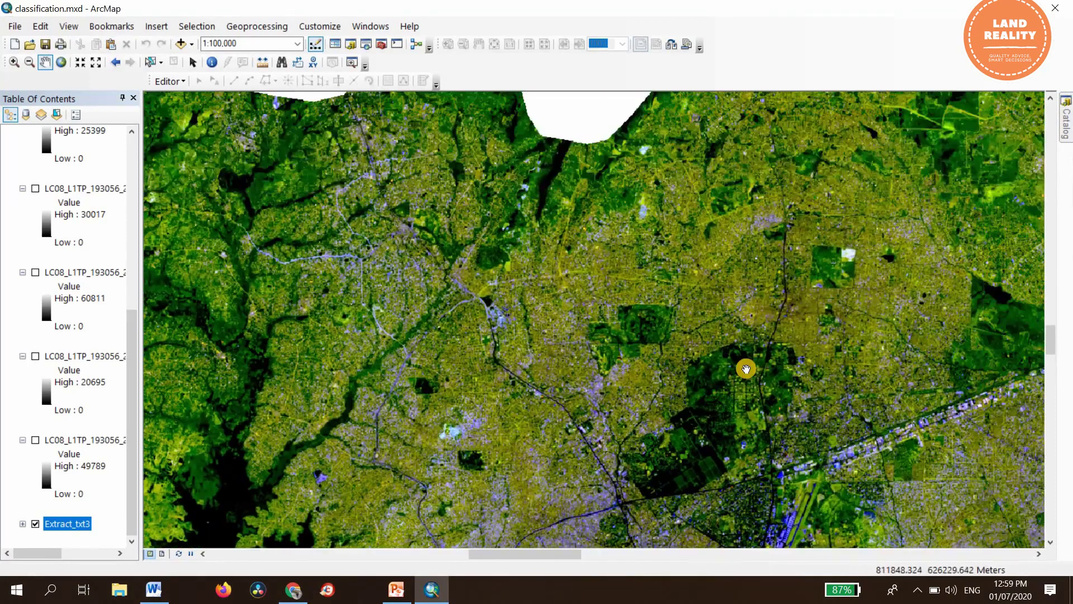
pyautogui.scroll(2, 746, 368)
pyautogui.scroll(-2, 738, 394)
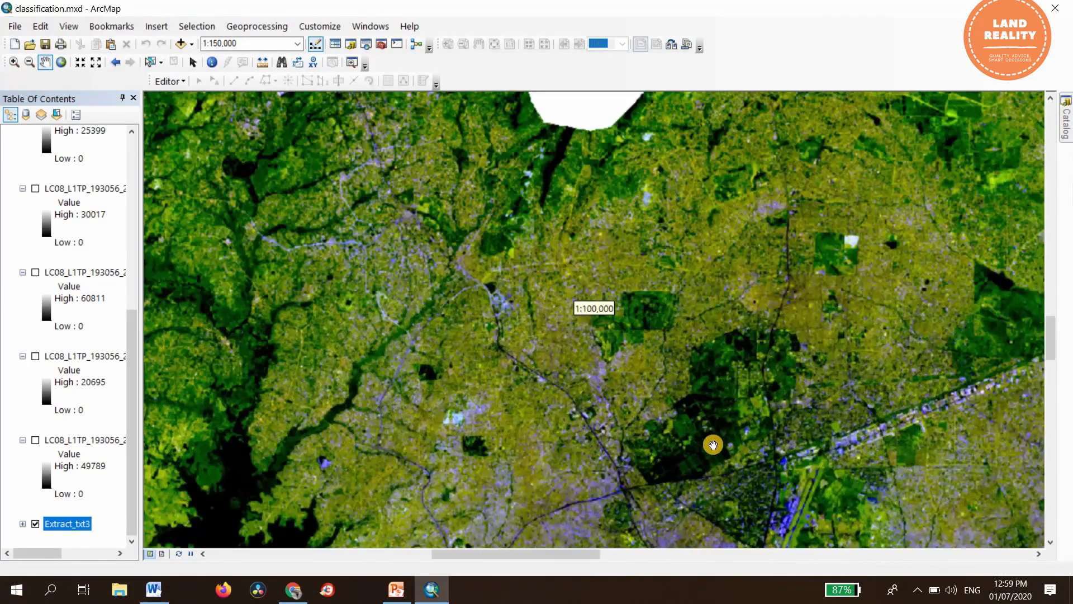
pyautogui.moveTo(714, 429); pyautogui.dragTo(732, 394)
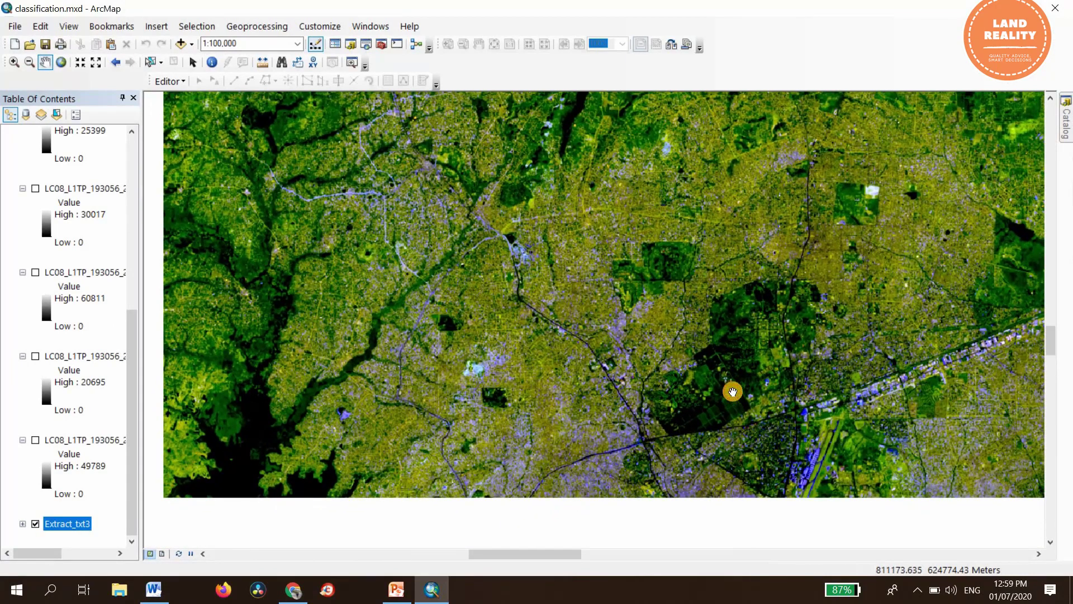